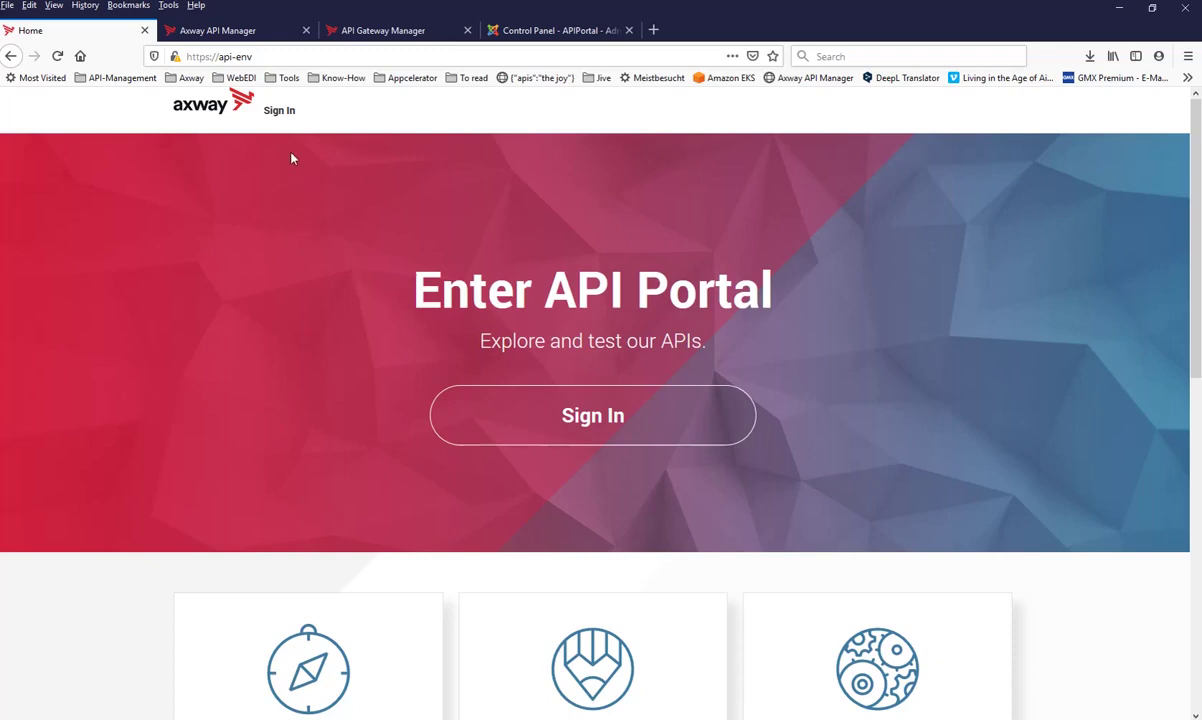
- Sign in to the API Portal with the saved developer login from the autocomplete
click(279, 110)
click(223, 300)
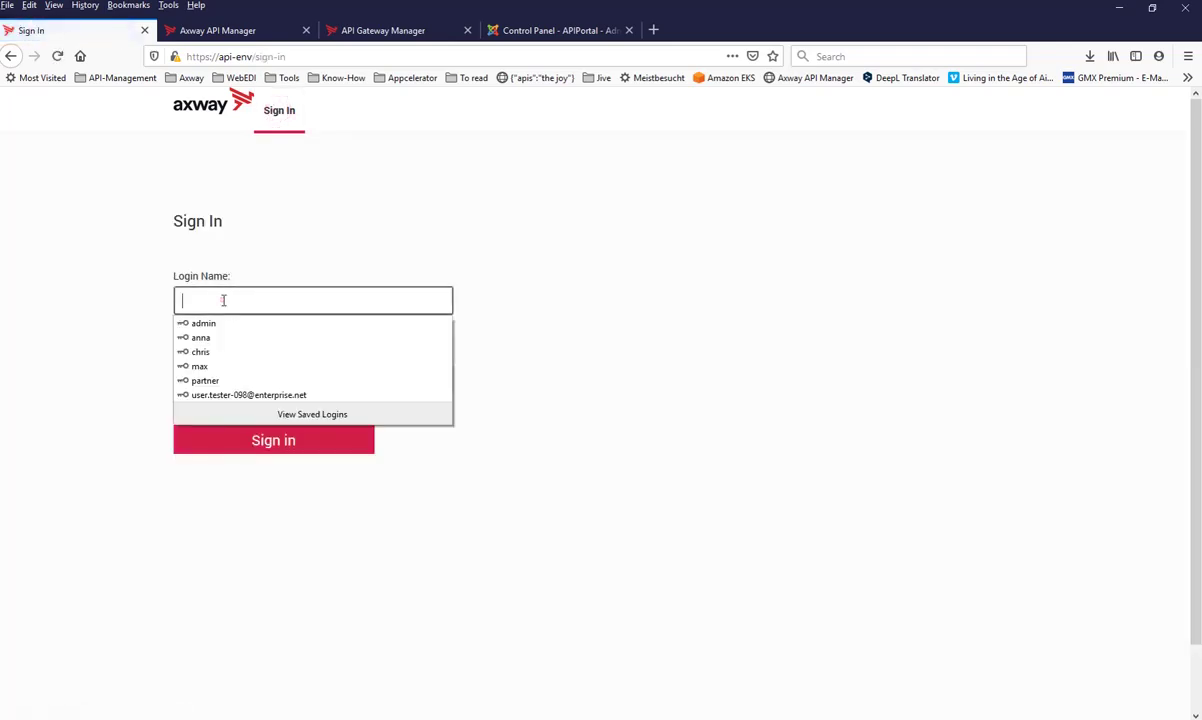
text(anna)
key(Down)
key(Return)
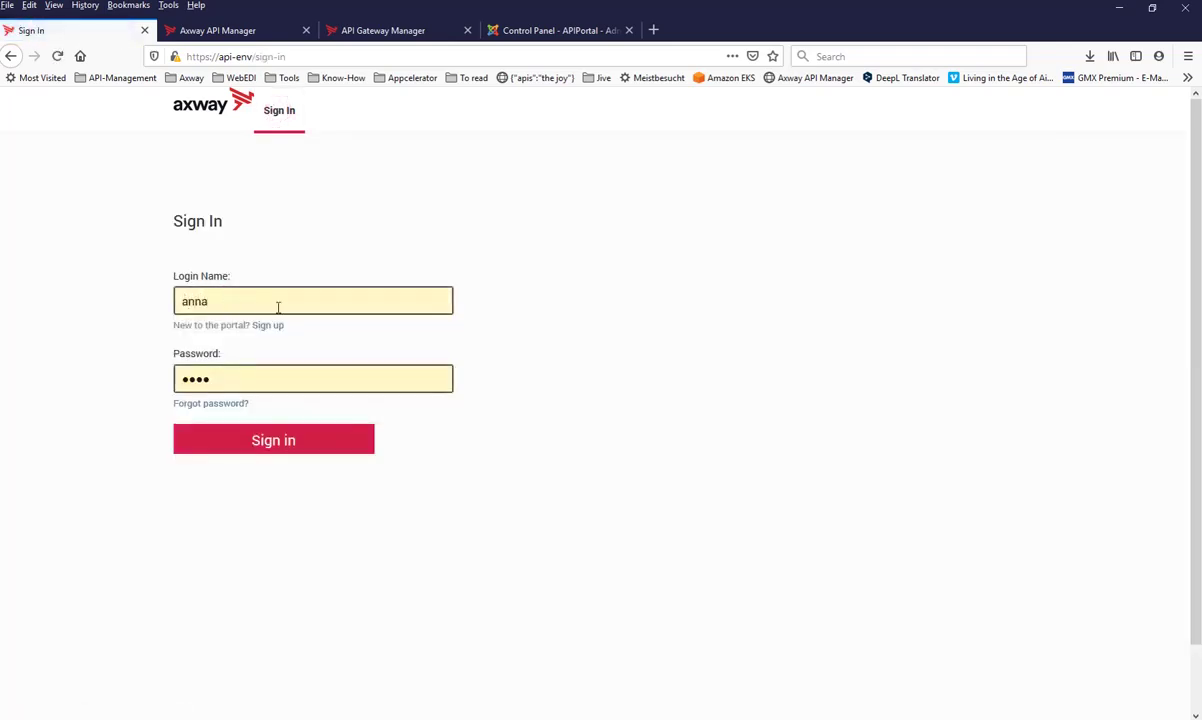
click(285, 455)
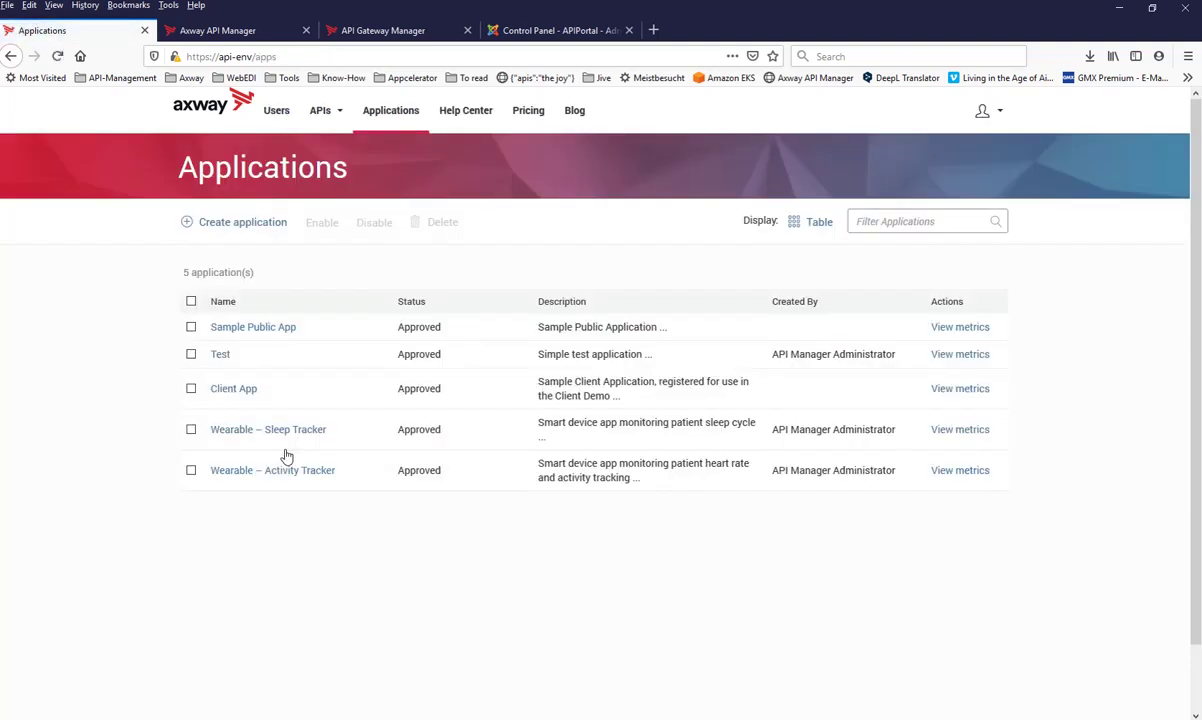
mouse_move(334, 120)
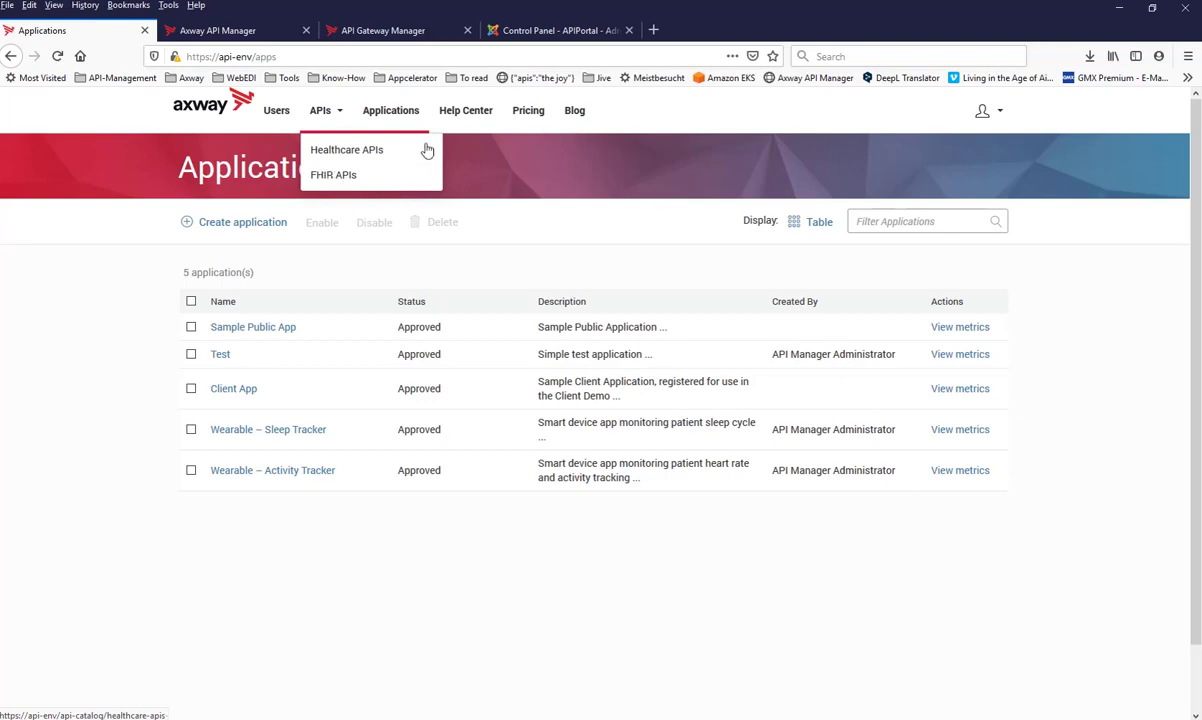
- Choose Healthcare APIs from the APIs dropdown to list the EMR REST APIs
click(328, 156)
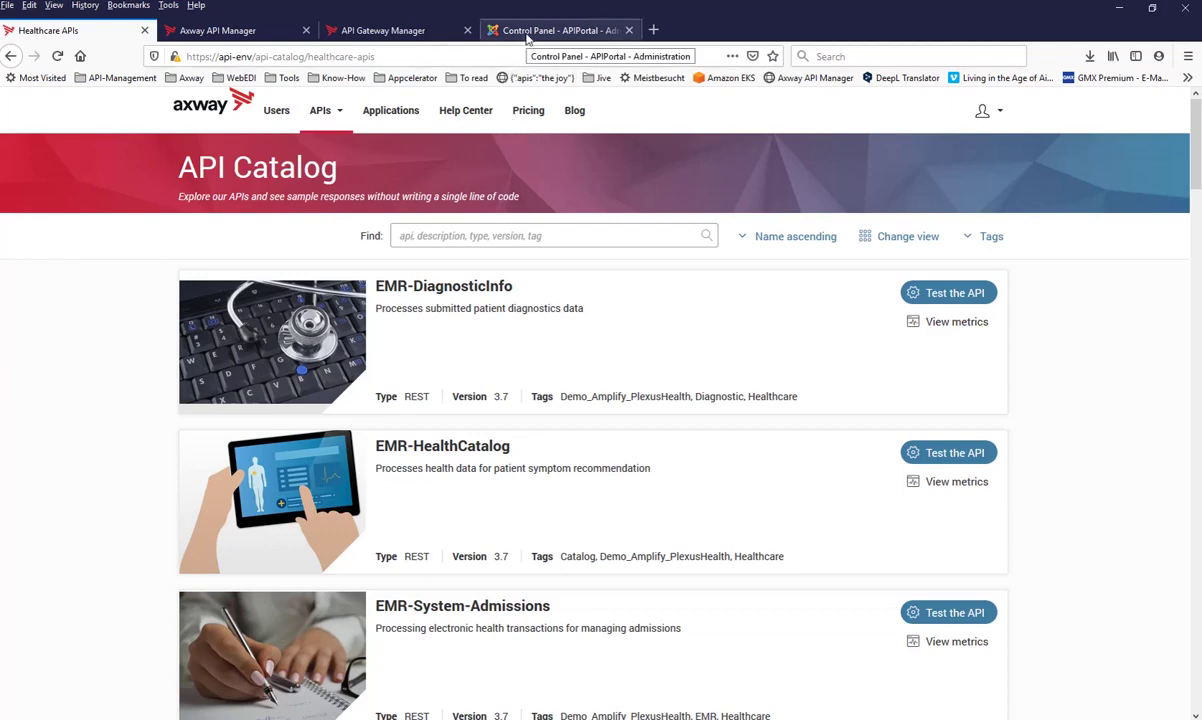
- In API Manager, review the current developer's login name and email domain
click(215, 31)
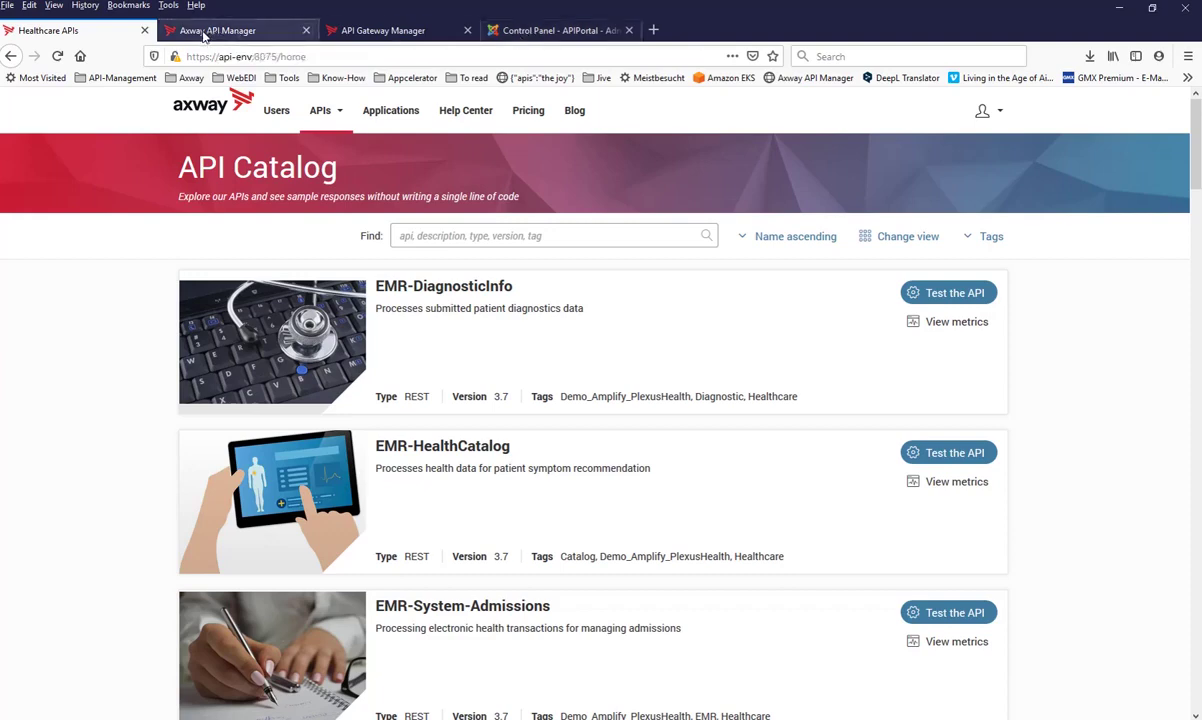
scroll(253, 222, up, 4)
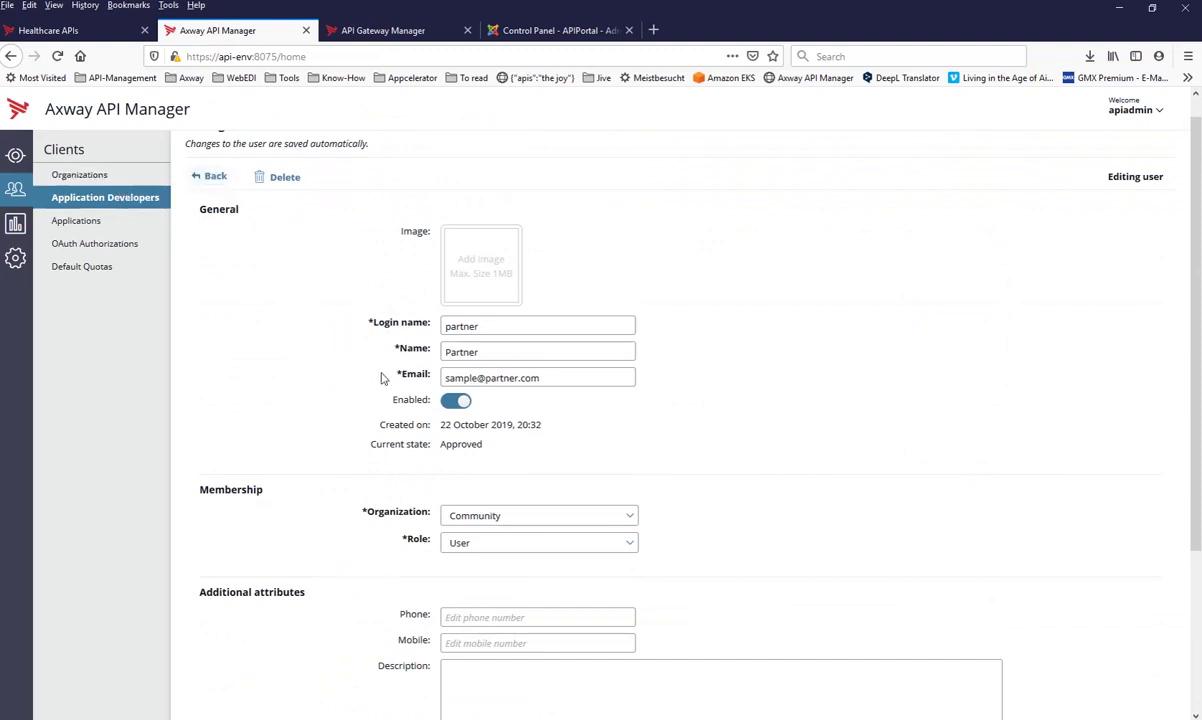
drag(484, 328, 444, 328)
drag(477, 379, 571, 385)
click(342, 386)
- Open another developer's details, check their full email address, and return to the list
click(206, 180)
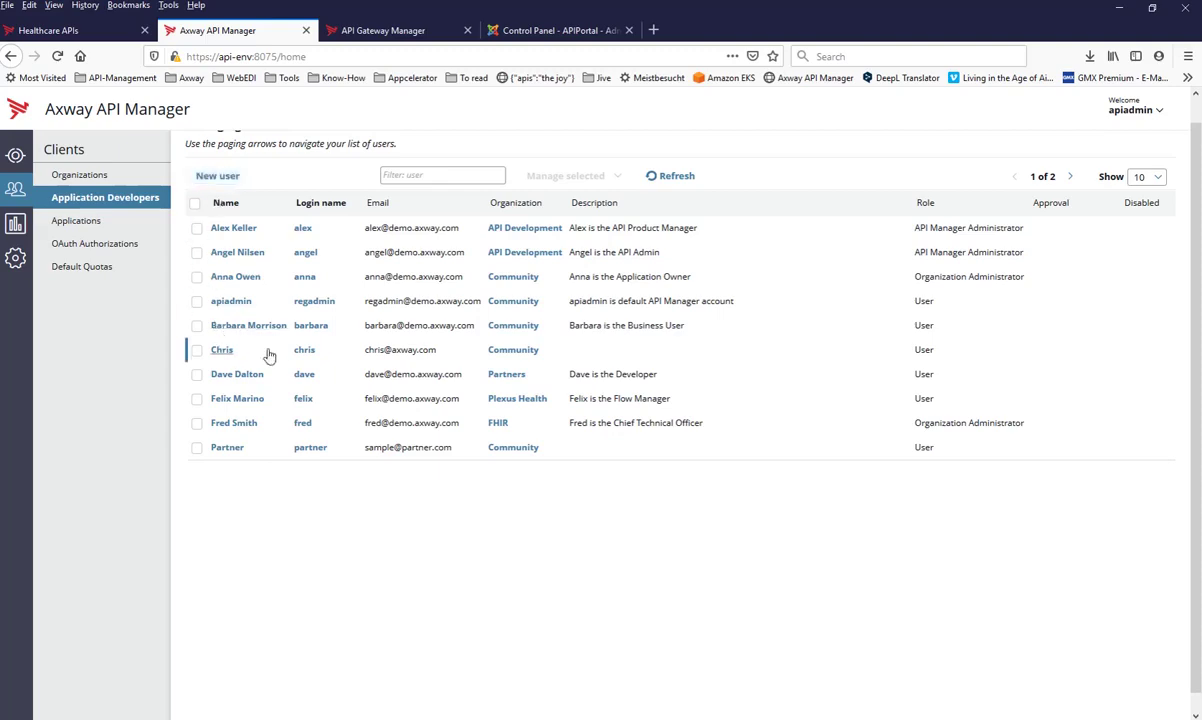
click(302, 350)
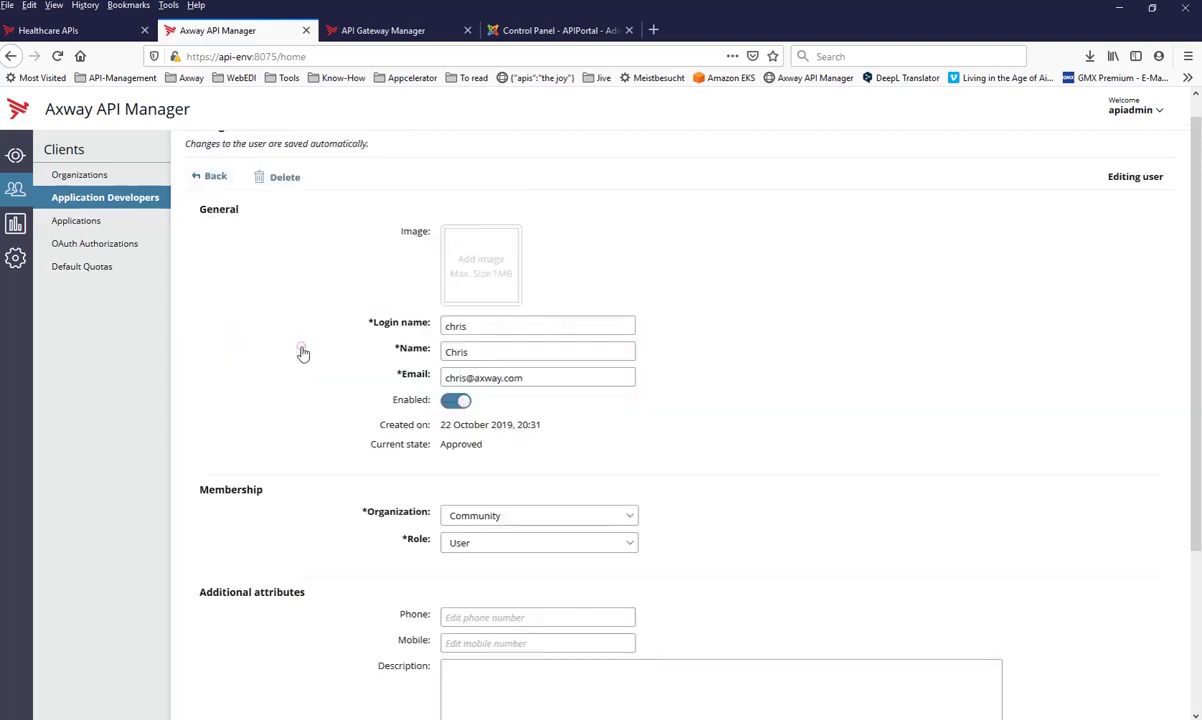
triple_click(467, 378)
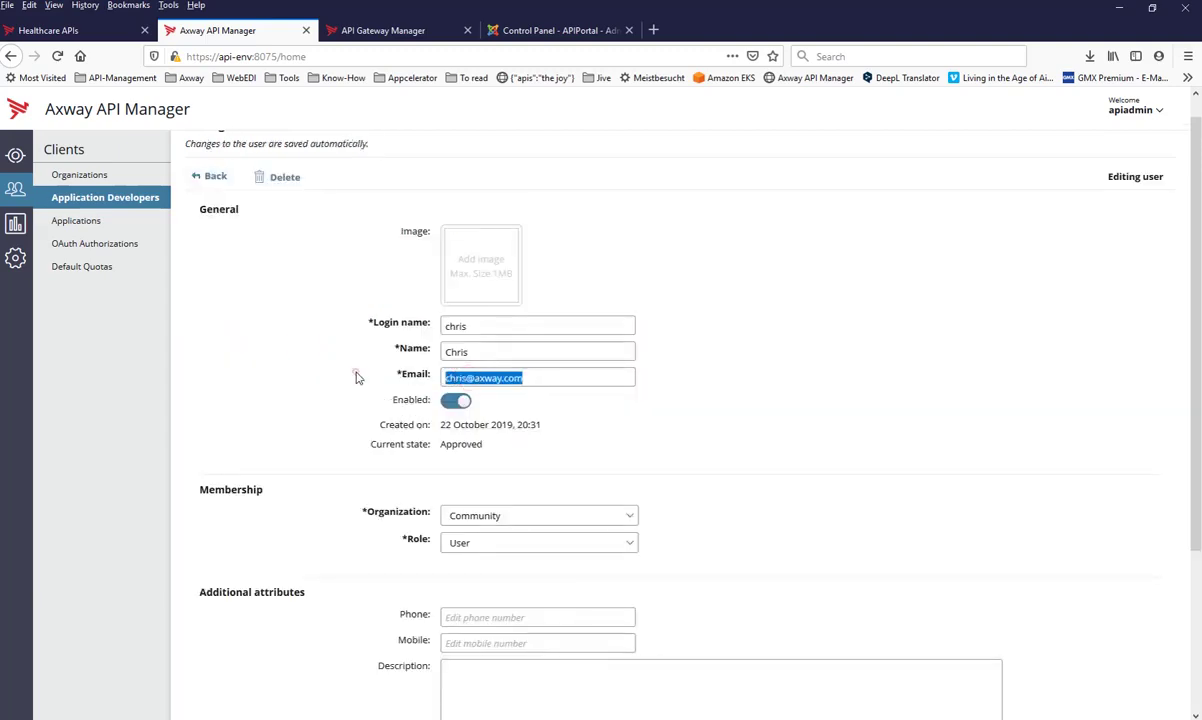
click(213, 185)
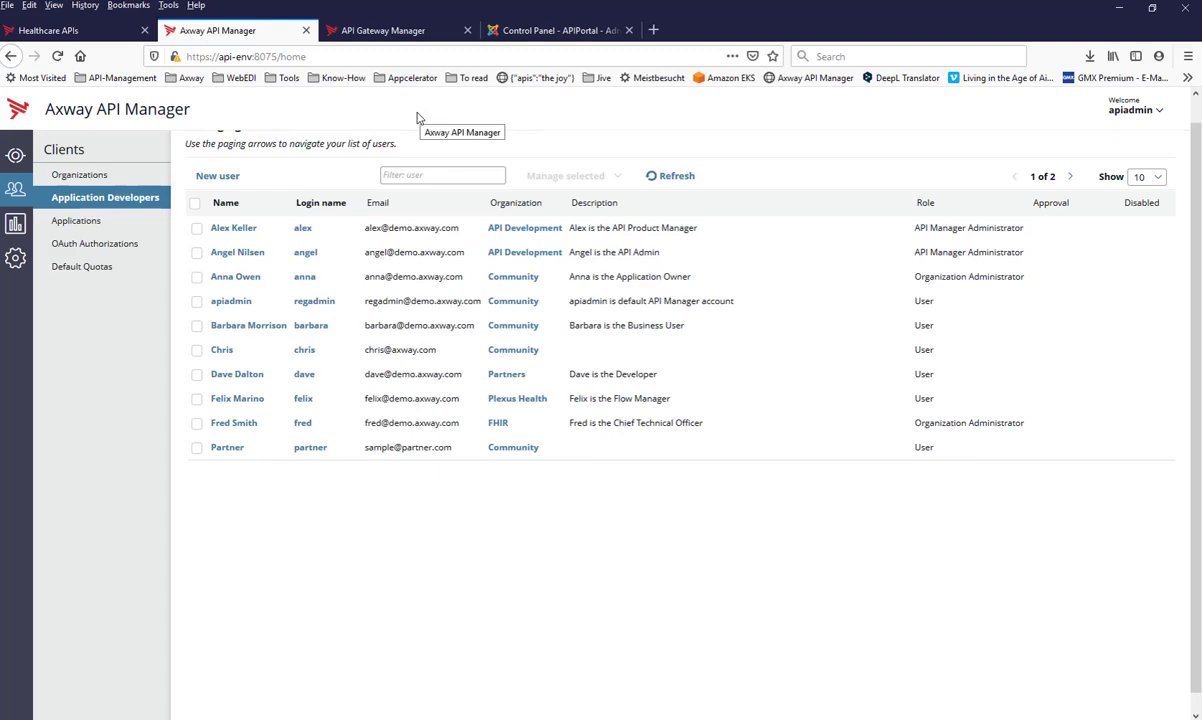
- Open Users > Manage in the Joomla administrator and check each account's User Groups
click(65, 30)
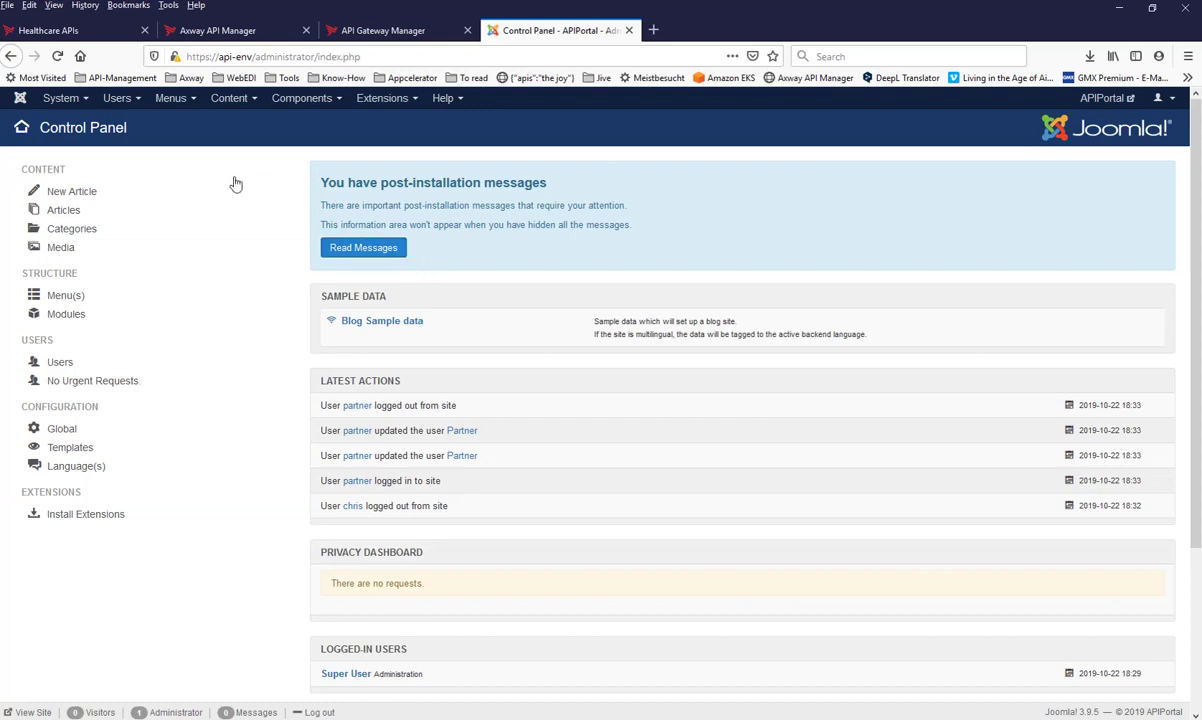
click(128, 100)
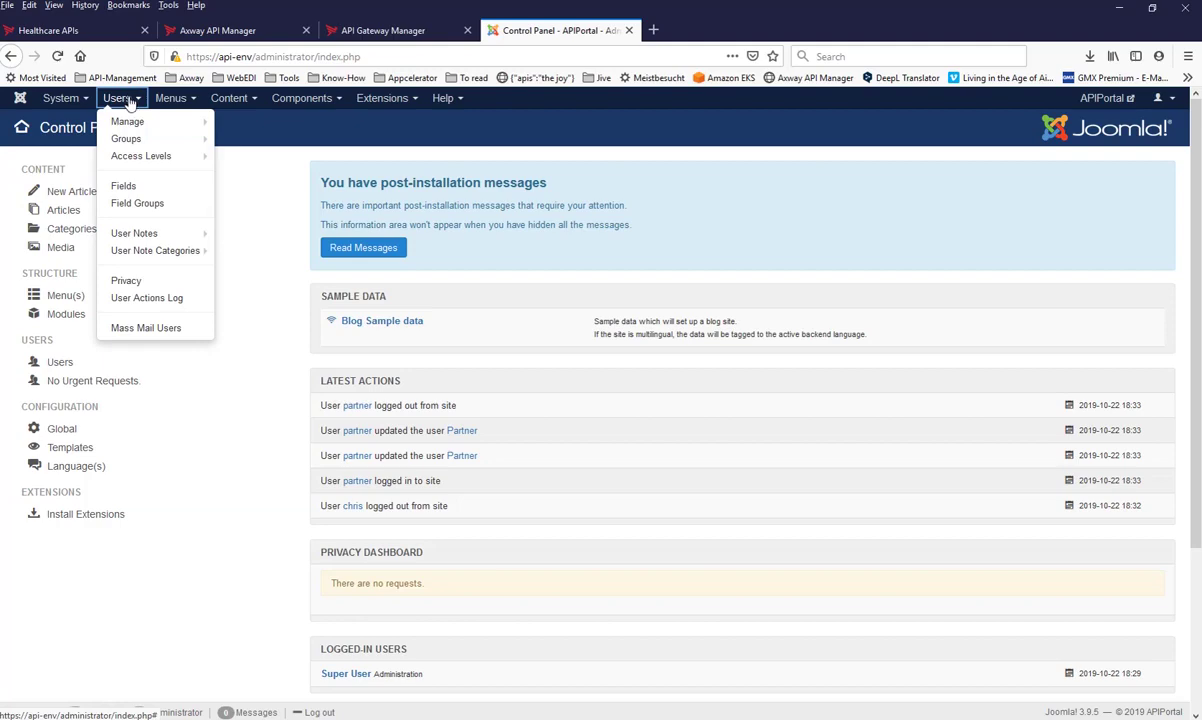
click(128, 121)
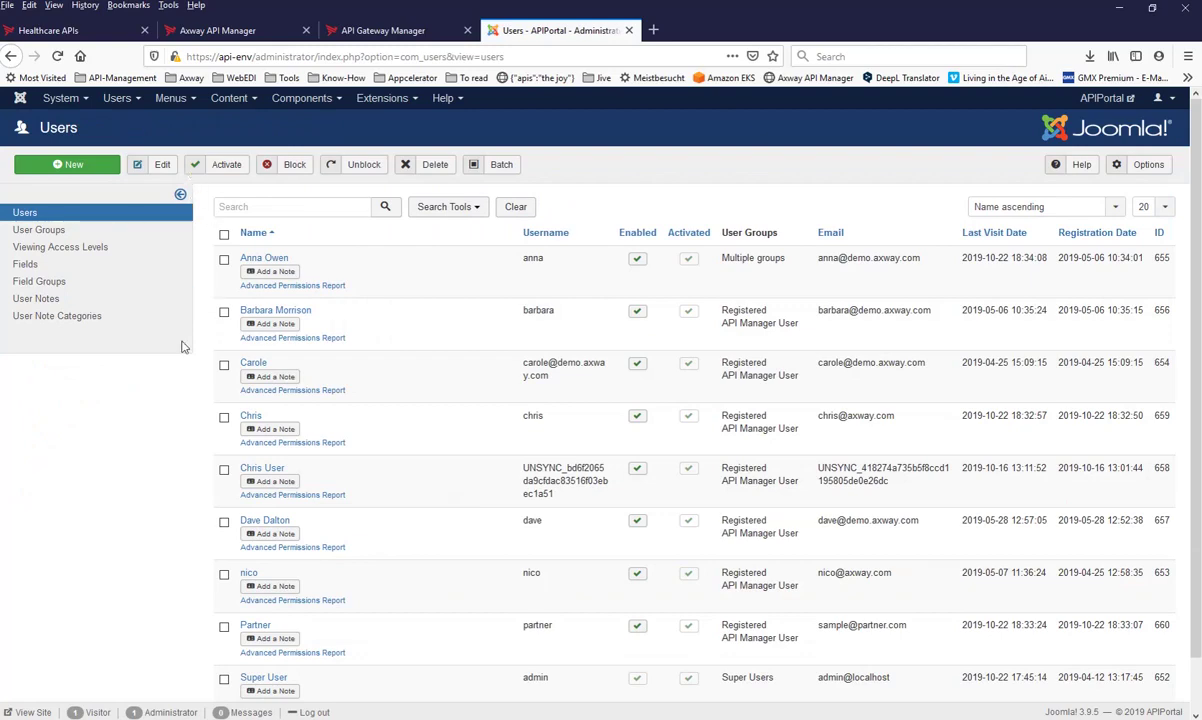
double_click(726, 470)
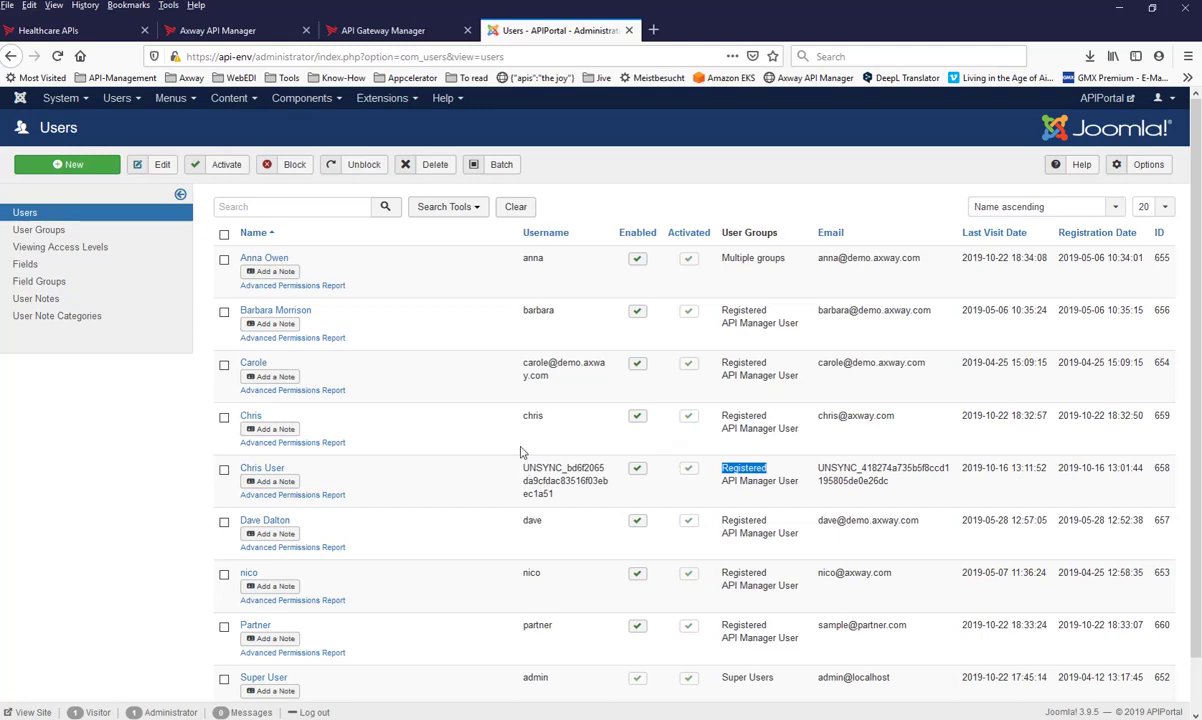
click(340, 238)
click(316, 99)
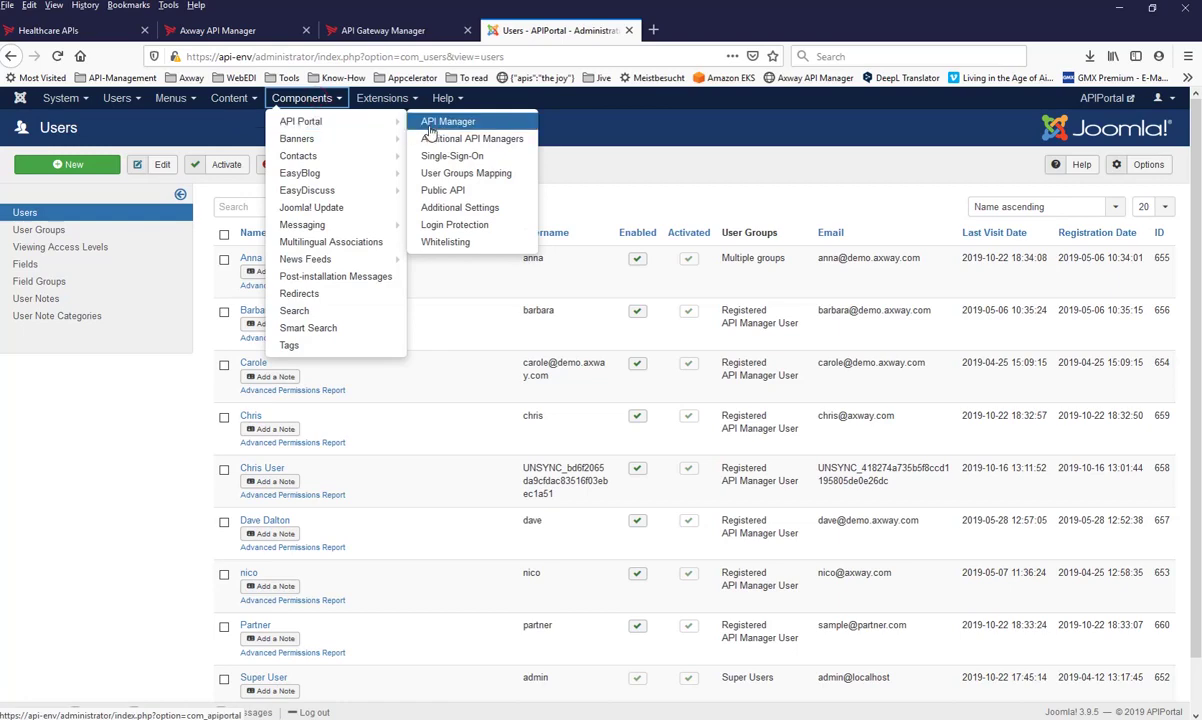
- Open API Portal's User Groups Mapping and expand the Super Users role details
click(465, 176)
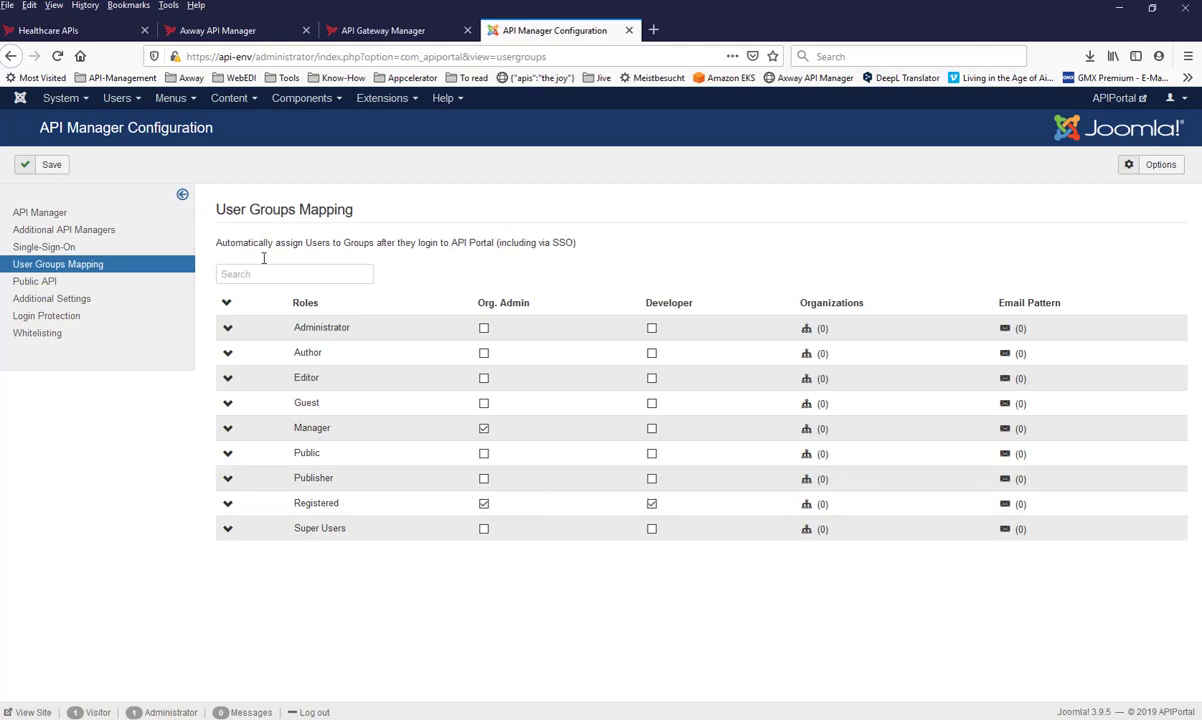
click(120, 99)
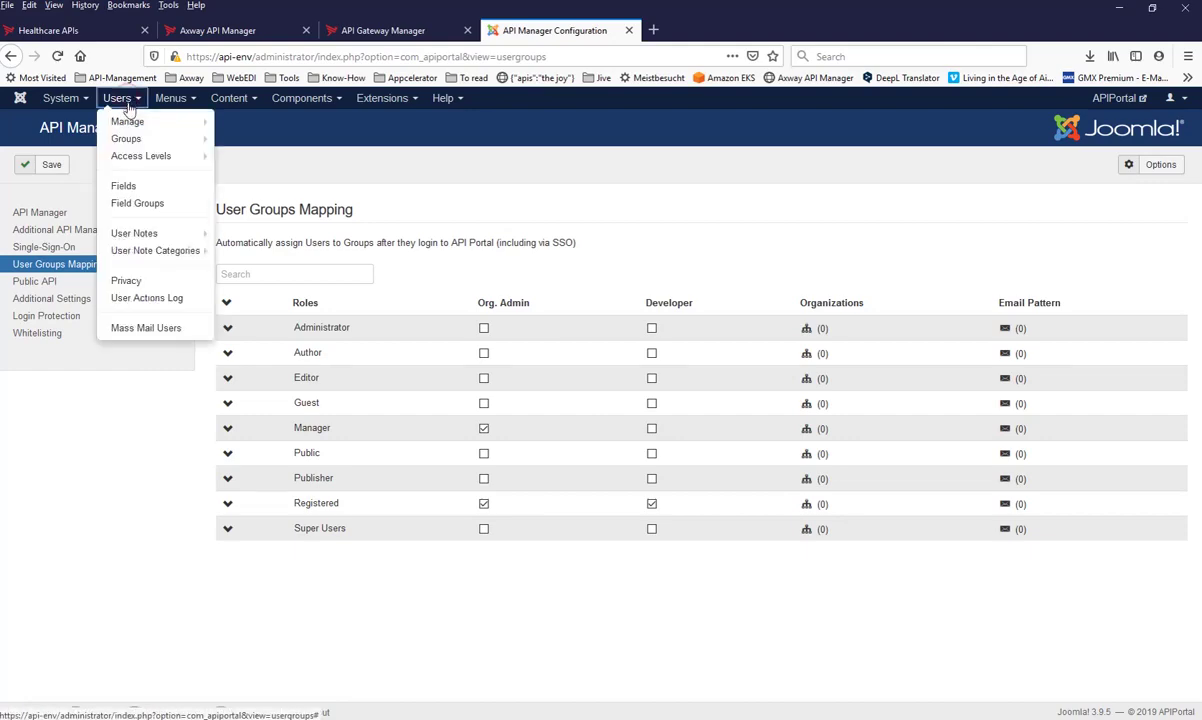
mouse_move(140, 160)
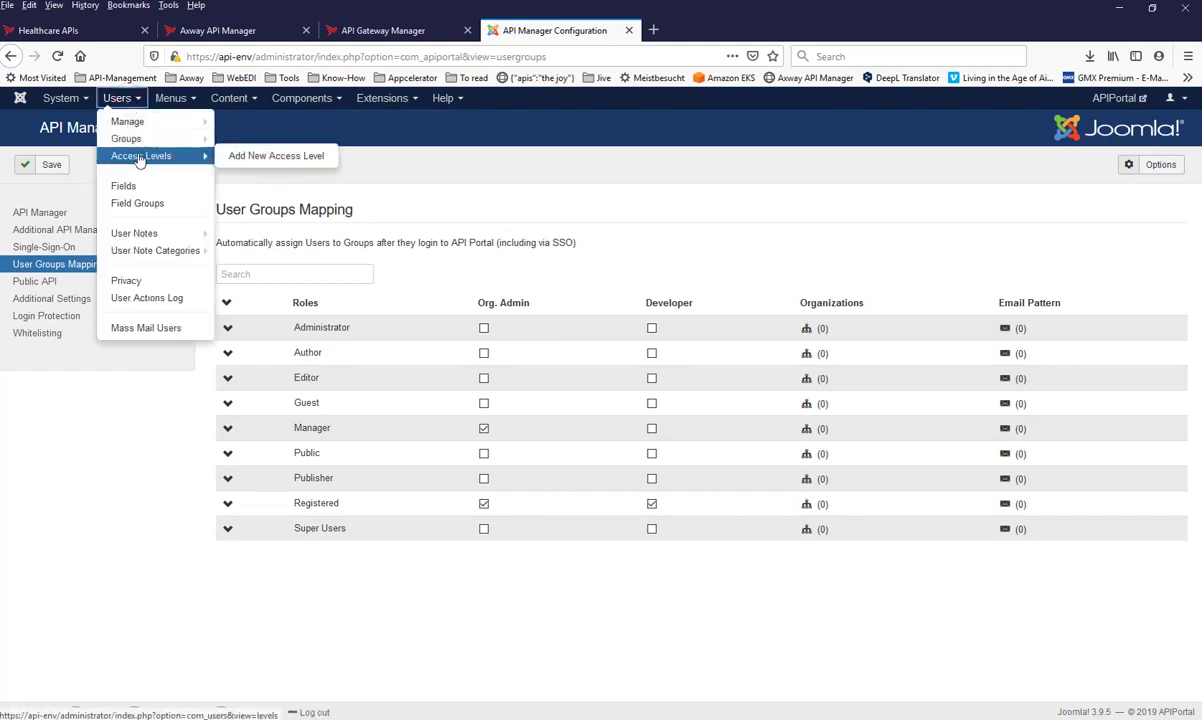
click(612, 252)
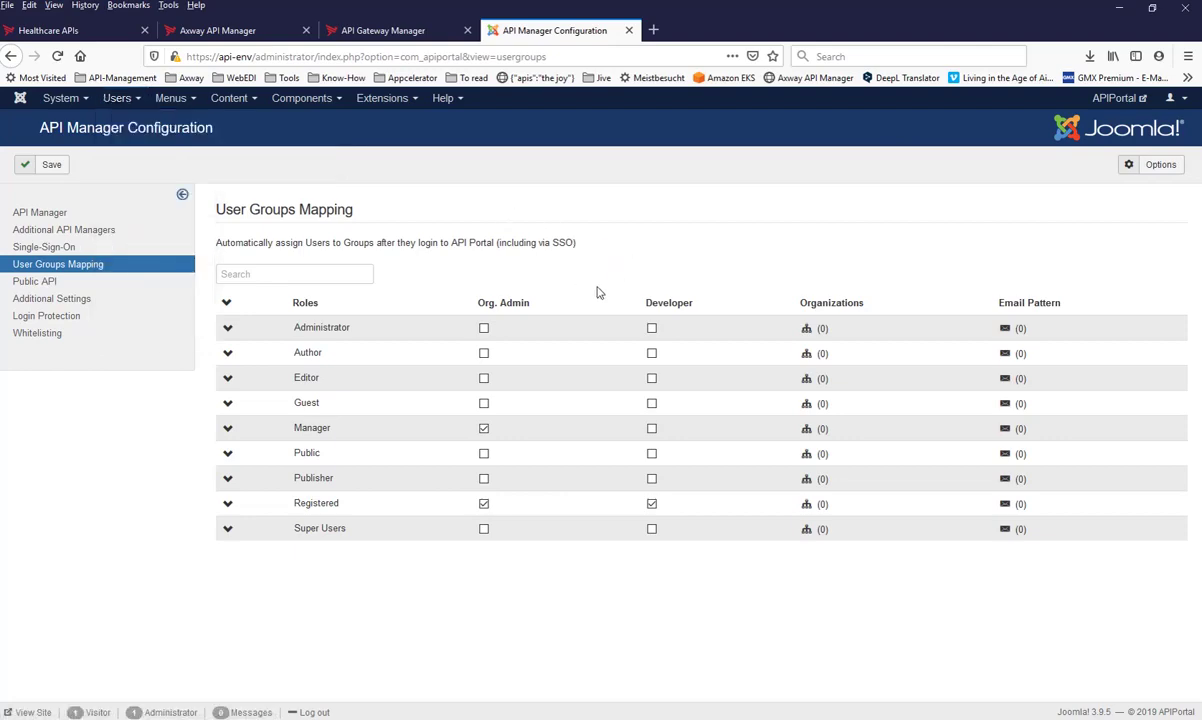
click(228, 530)
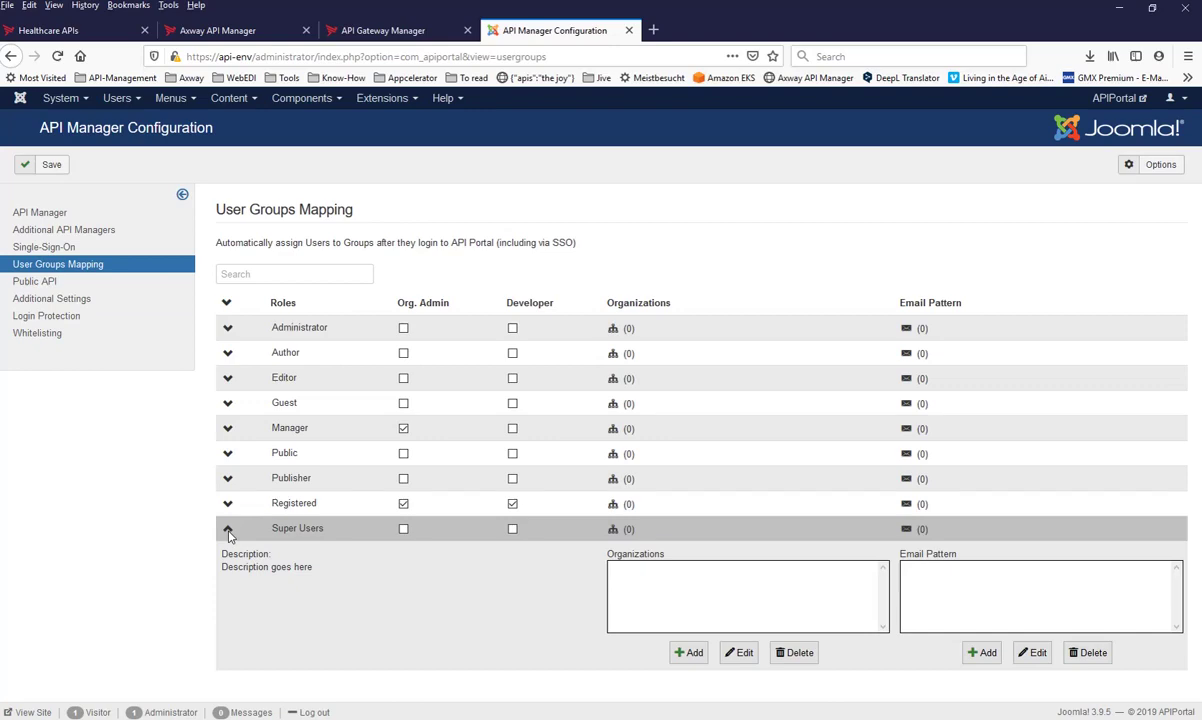
- Add, then remove, a *Partner* organization entry on the Super Users role
click(228, 531)
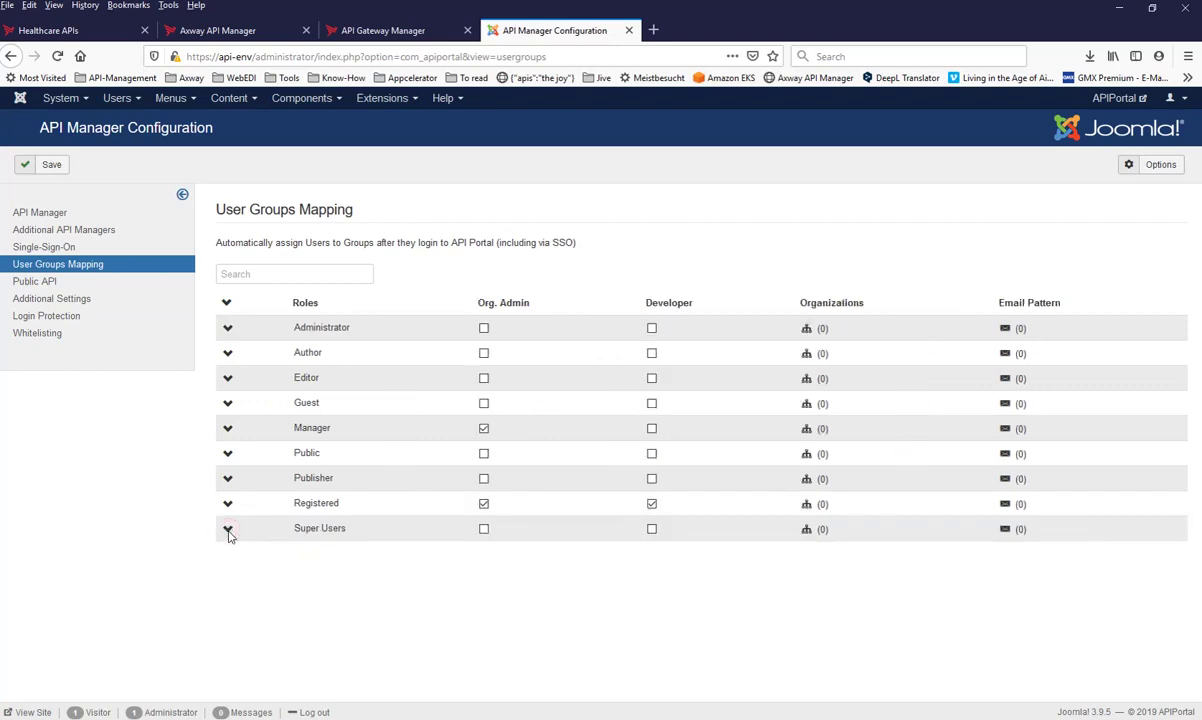
click(228, 531)
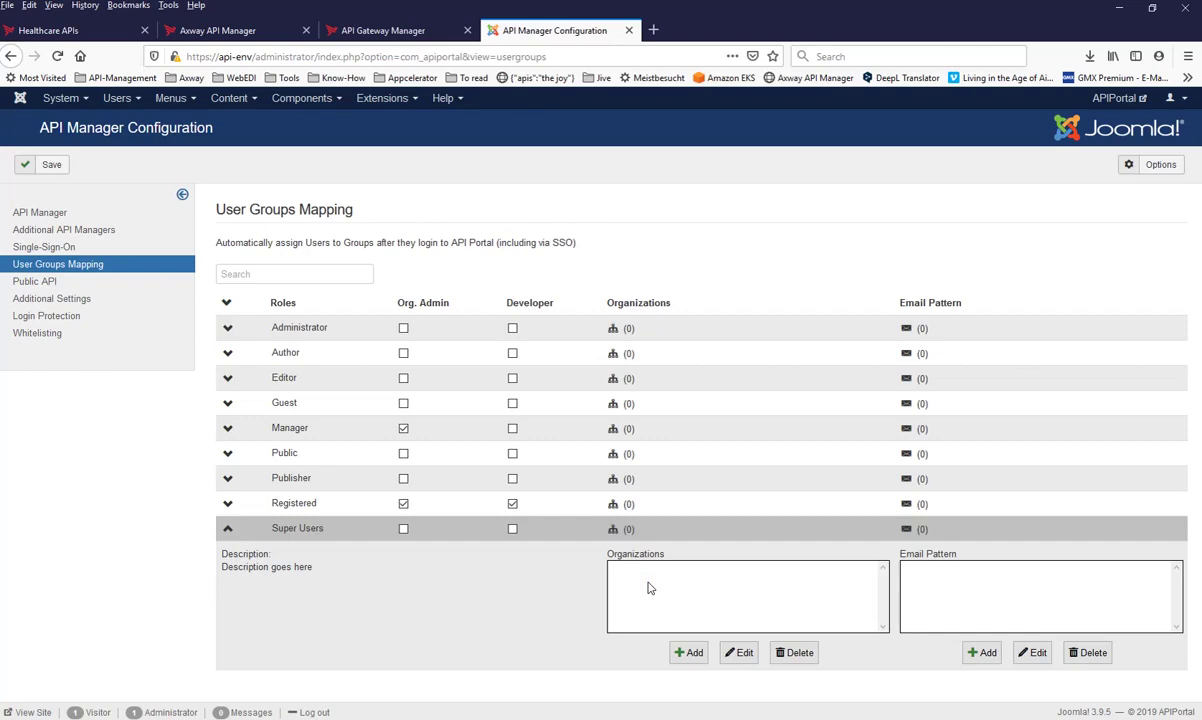
click(689, 652)
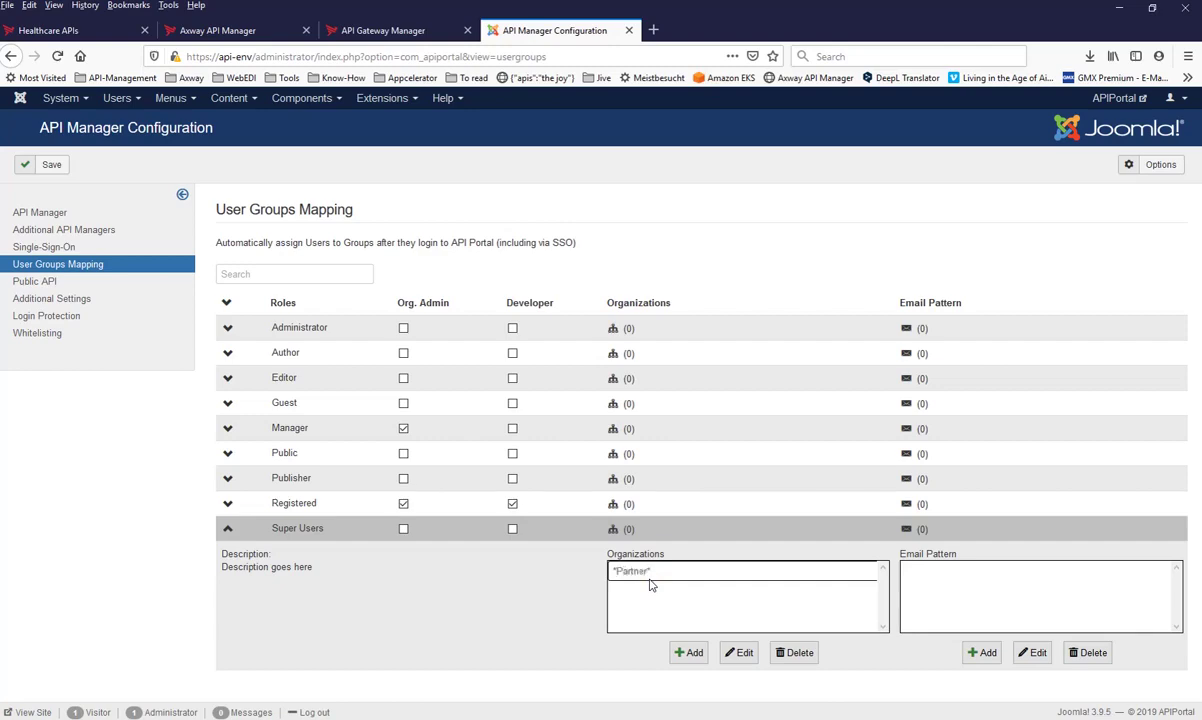
click(561, 596)
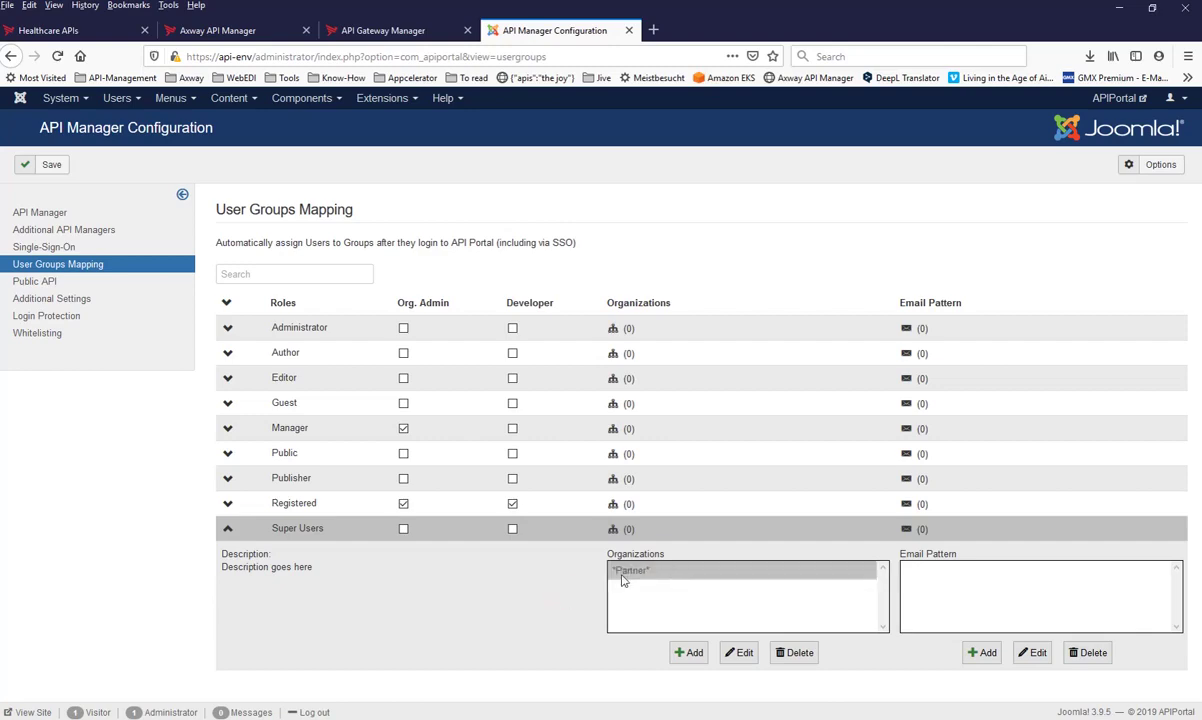
click(795, 653)
click(985, 652)
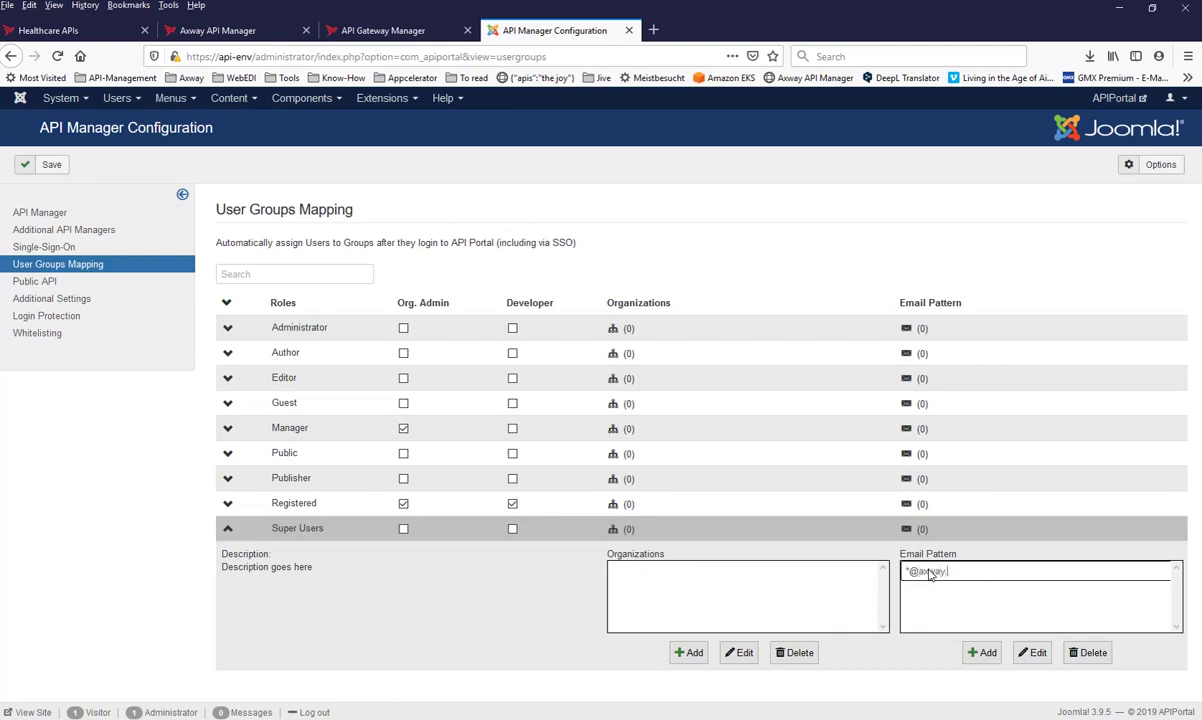
text(*@axway.com)
key(Return)
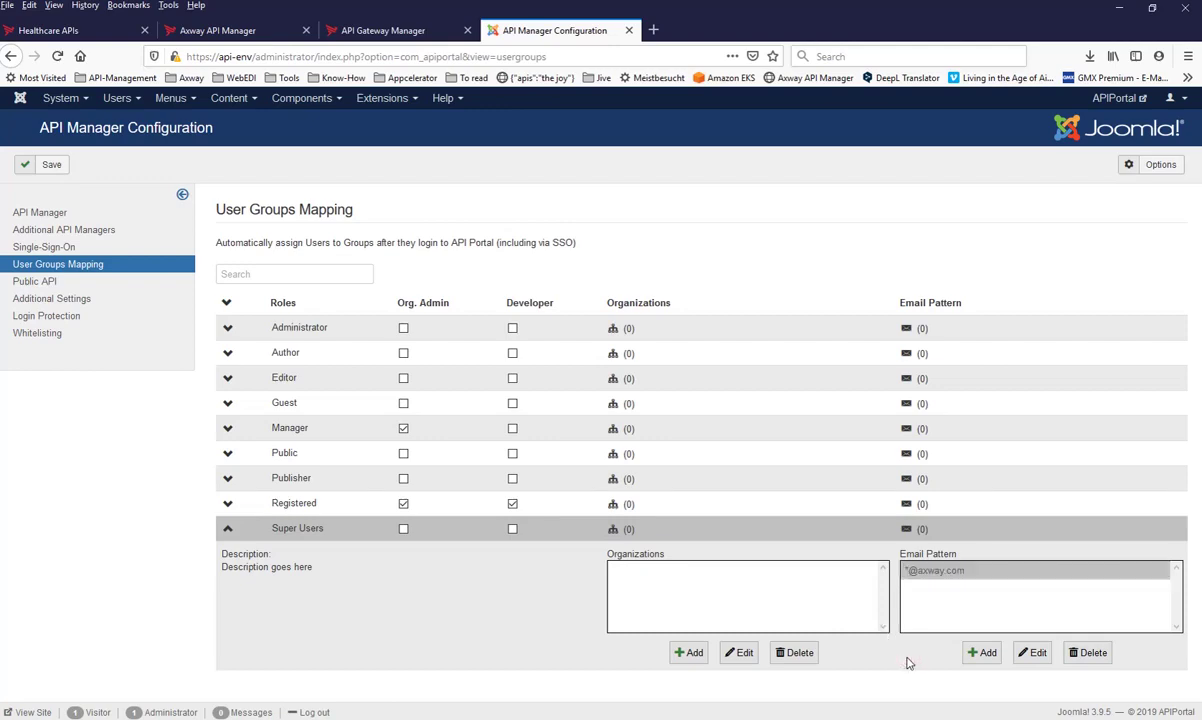
- Save the mapping, then filter roles by 'ax' to check Super Users and clear the search
click(404, 529)
click(51, 165)
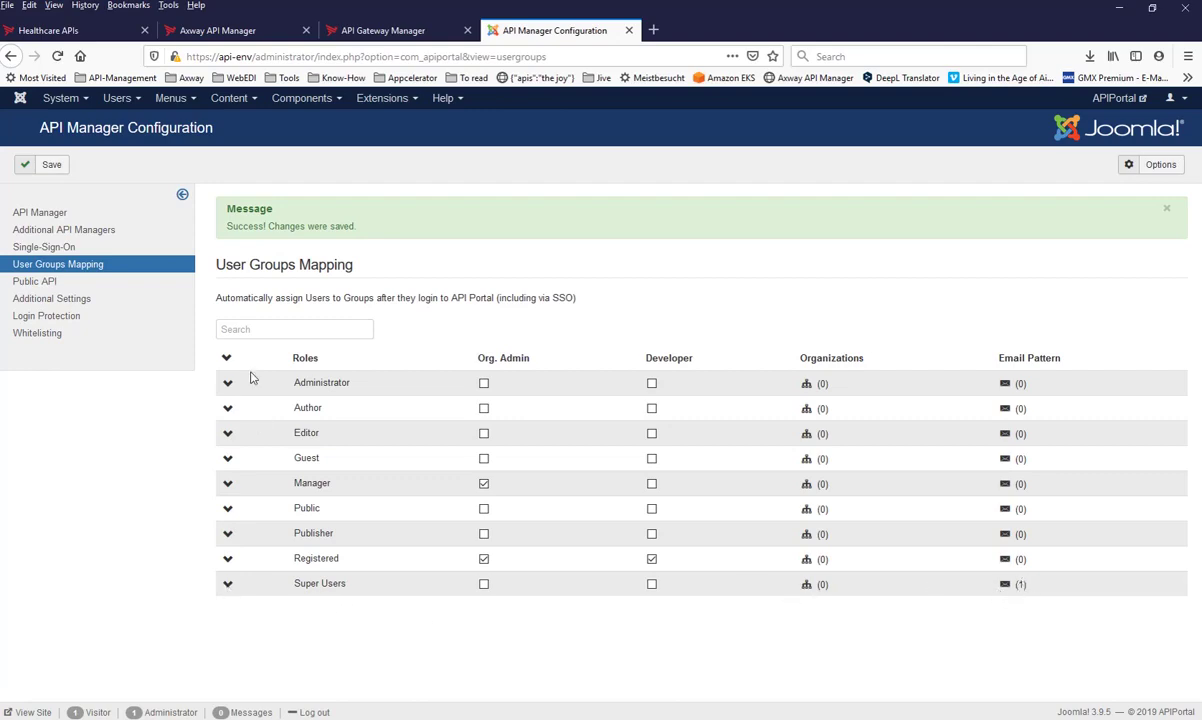
click(251, 329)
text(axway)
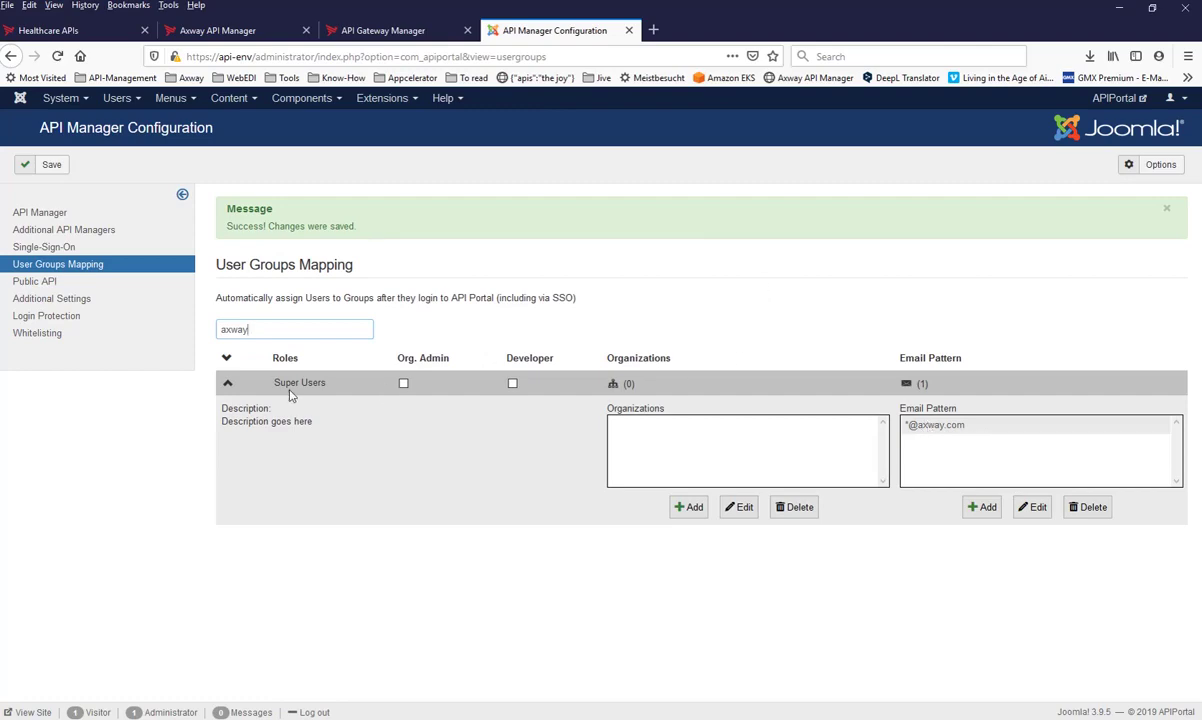
double_click(252, 329)
key(BackSpace)
click(488, 295)
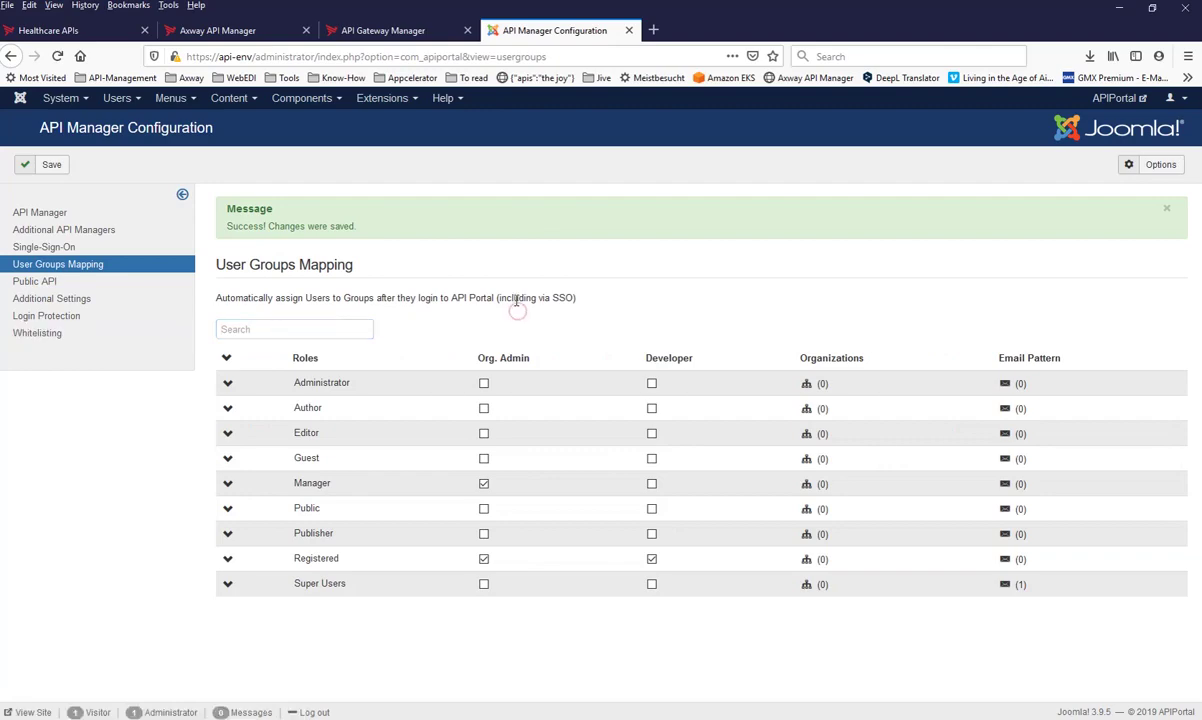
- Open Users > Manage and search for the test user's name, narrowing it to two accounts
click(120, 101)
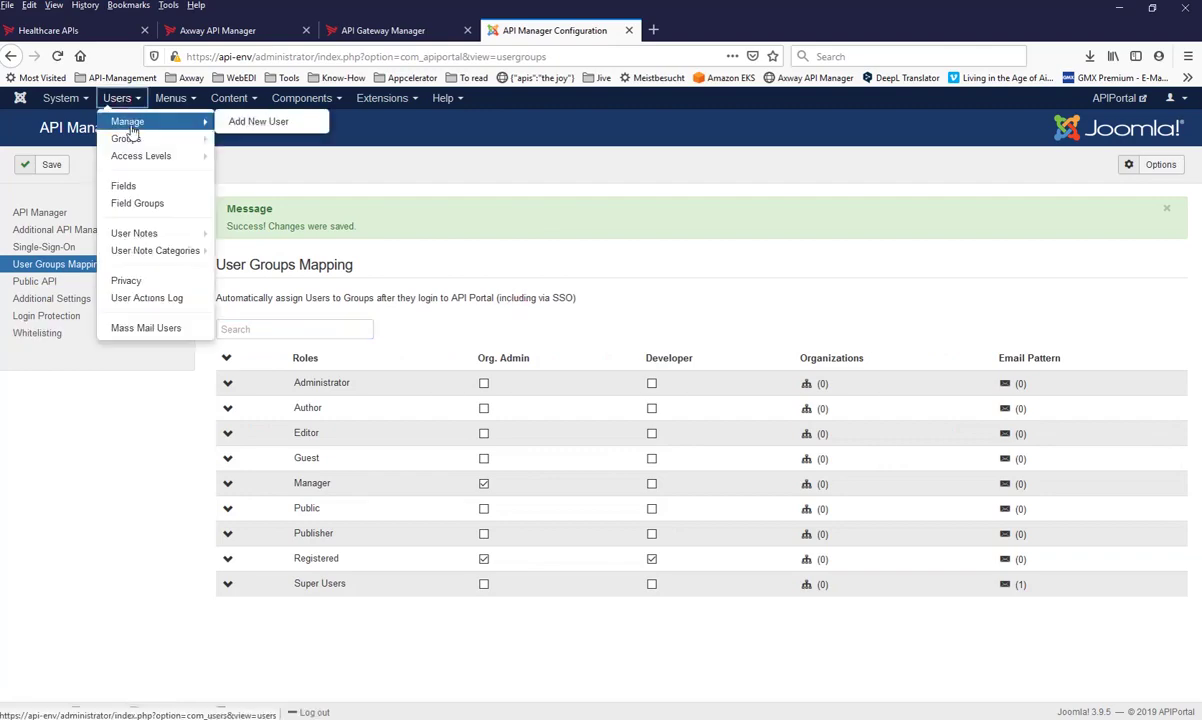
click(130, 123)
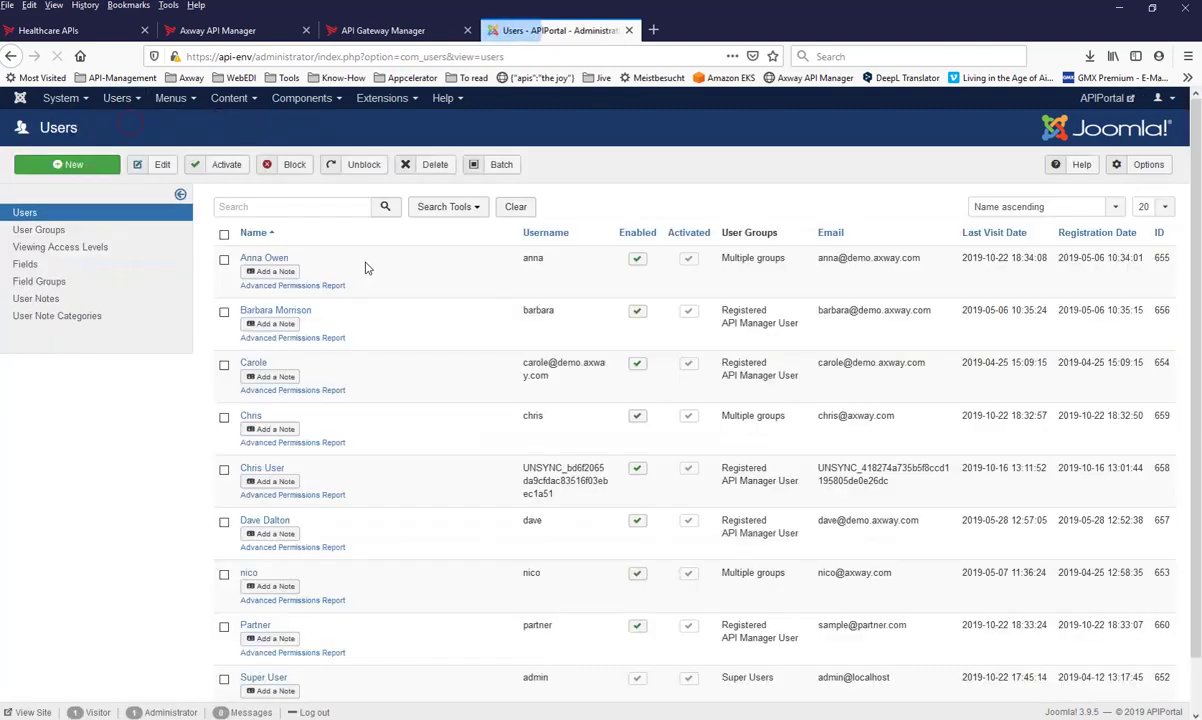
click(262, 206)
text(chri)
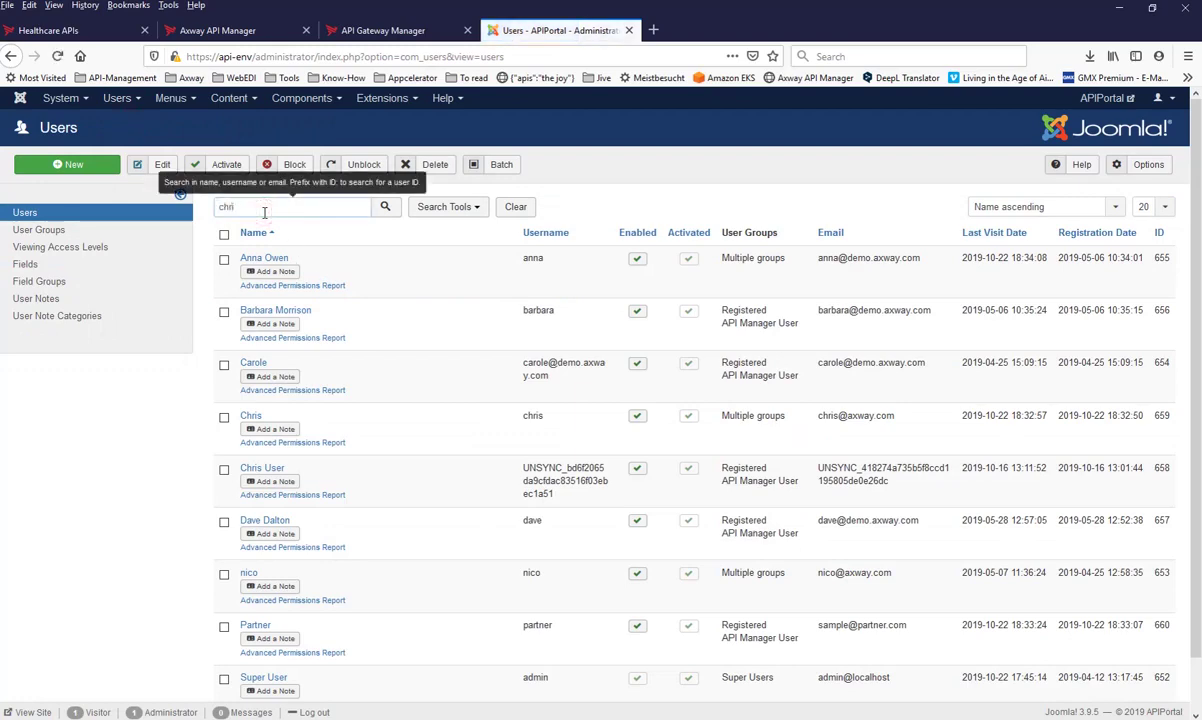
text(s)
click(385, 206)
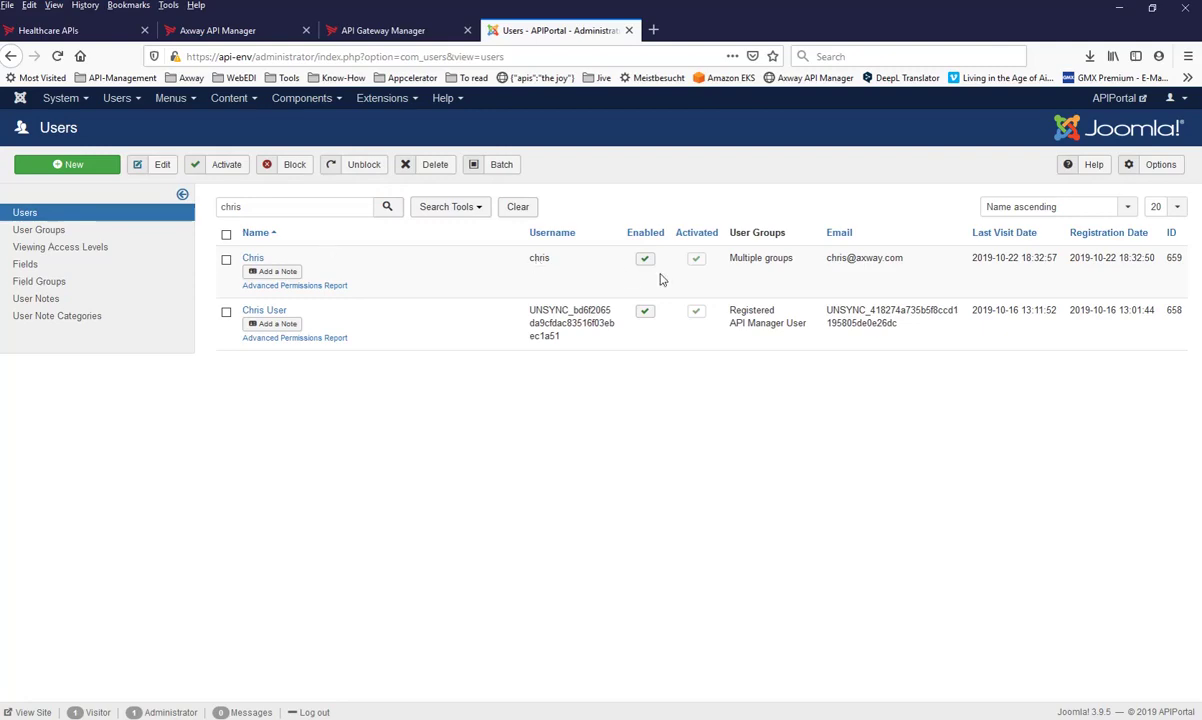
click(253, 259)
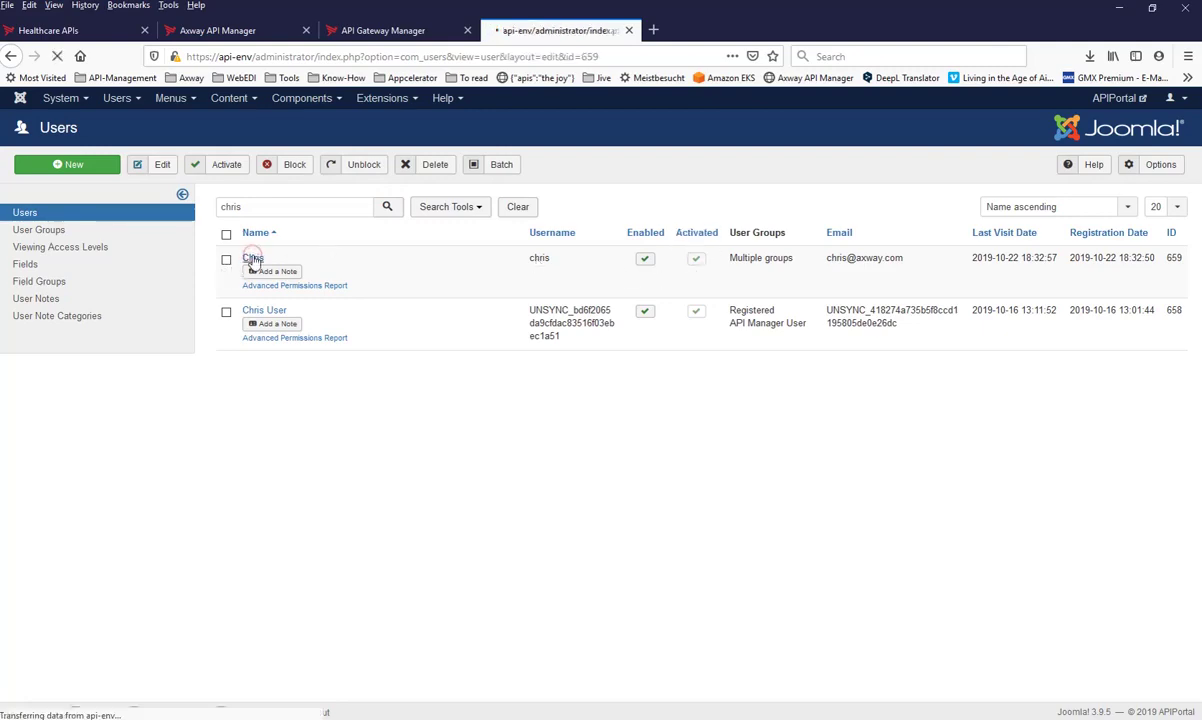
click(131, 244)
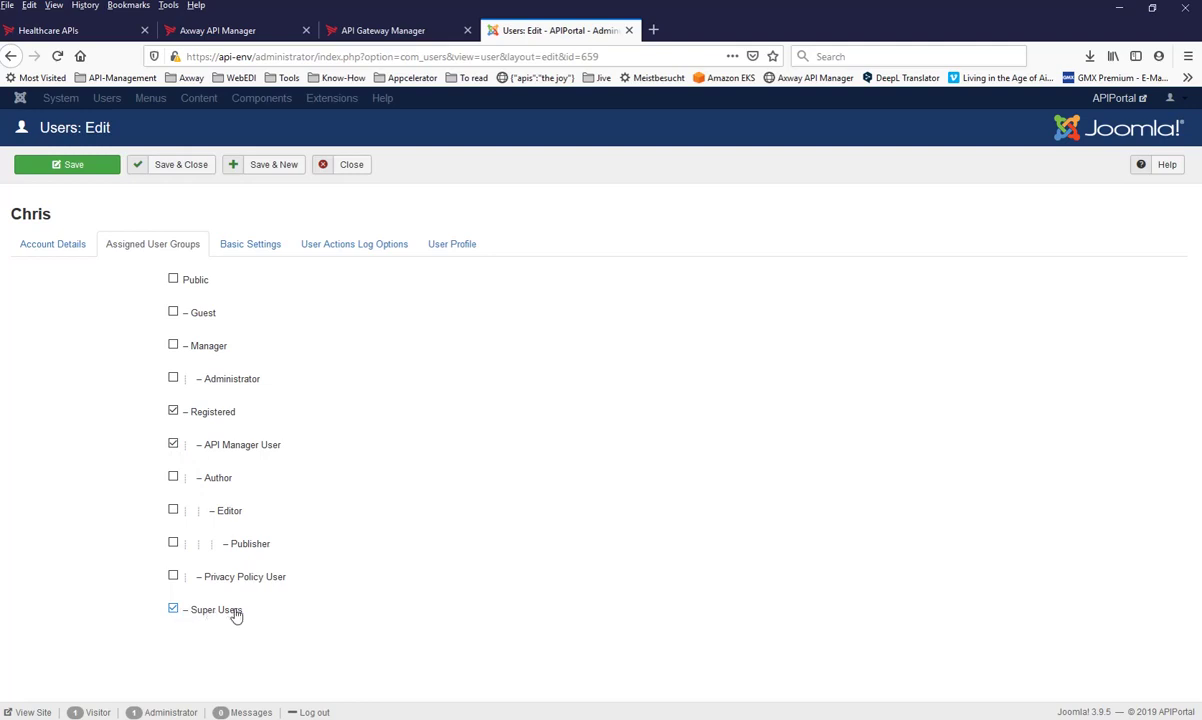
click(345, 168)
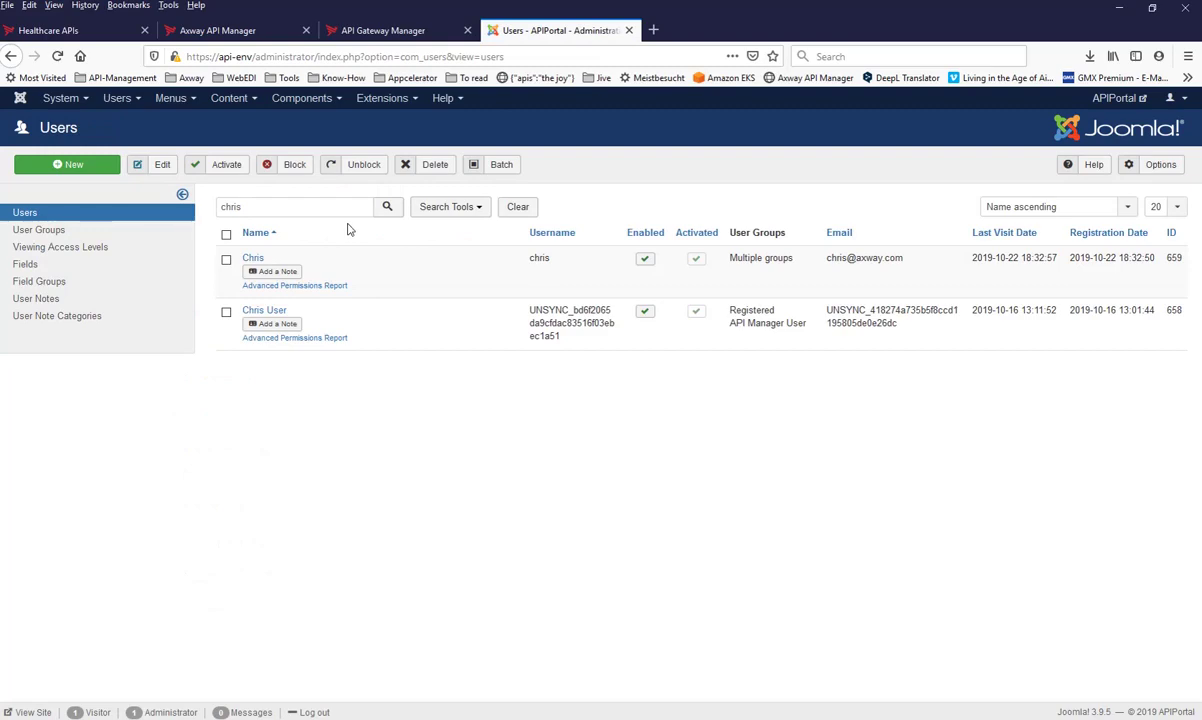
- Open the FHIR APIs item from Menus > Main Menu for editing
click(183, 105)
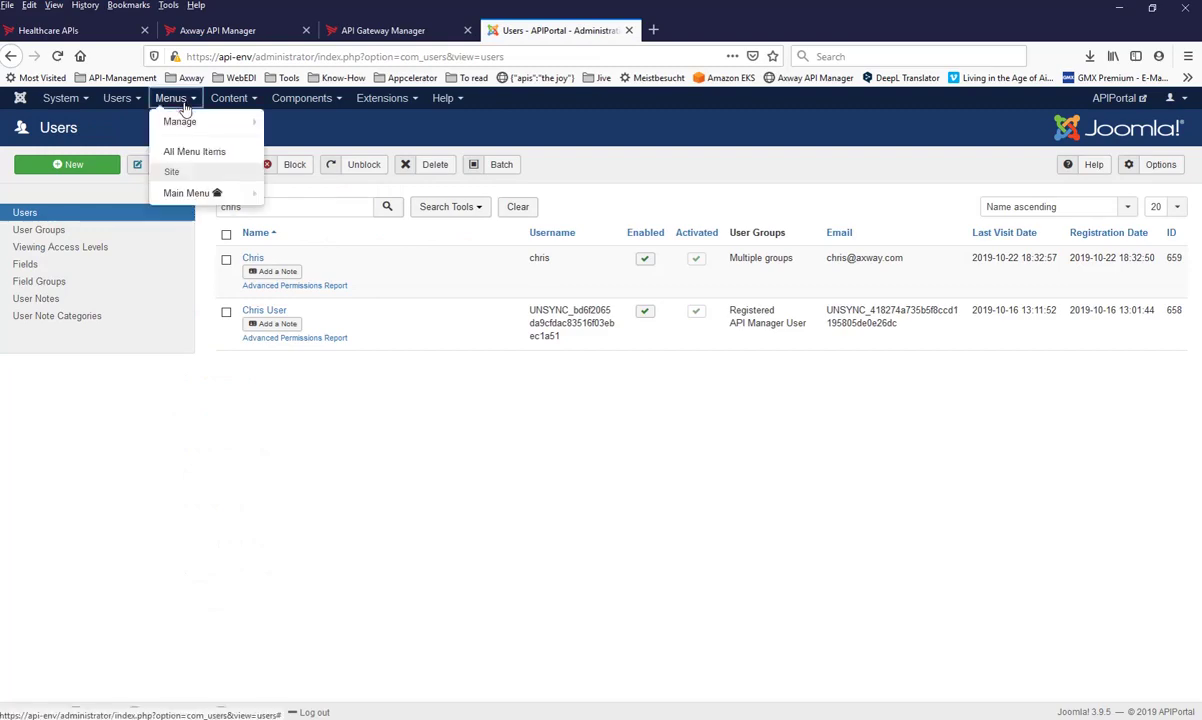
click(189, 195)
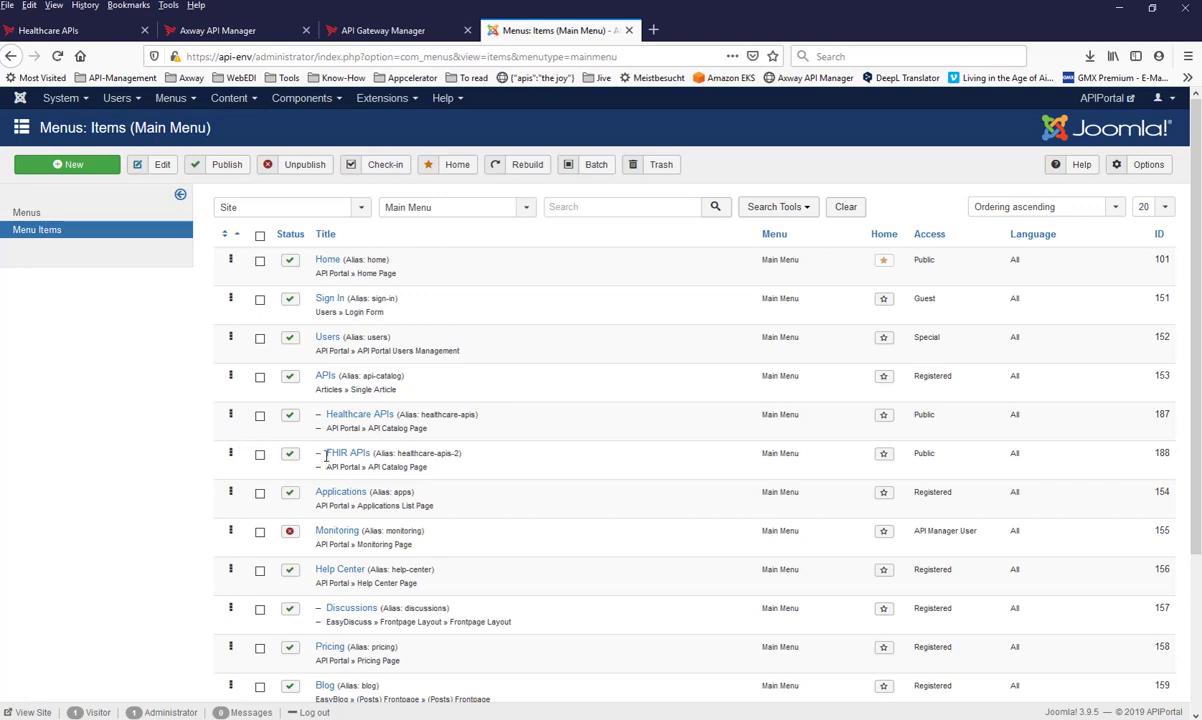
click(341, 455)
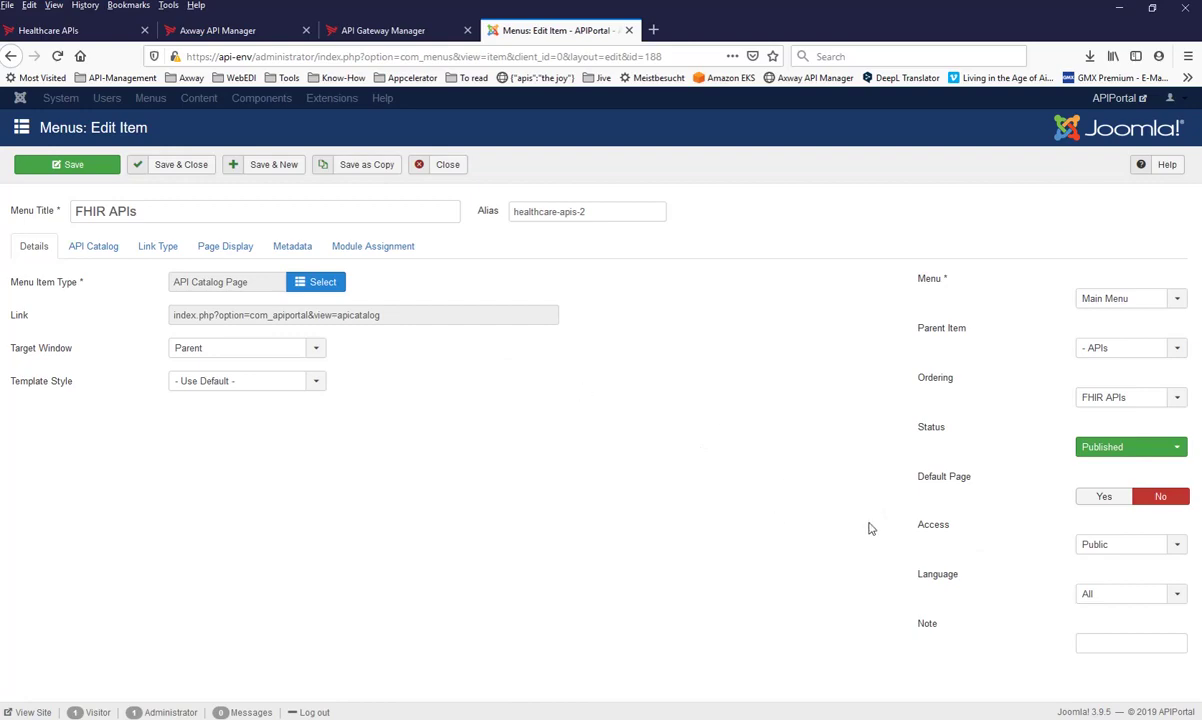
- Set the FHIR APIs item's access to Super Users, save, and return to the Healthcare APIs tab
click(1082, 546)
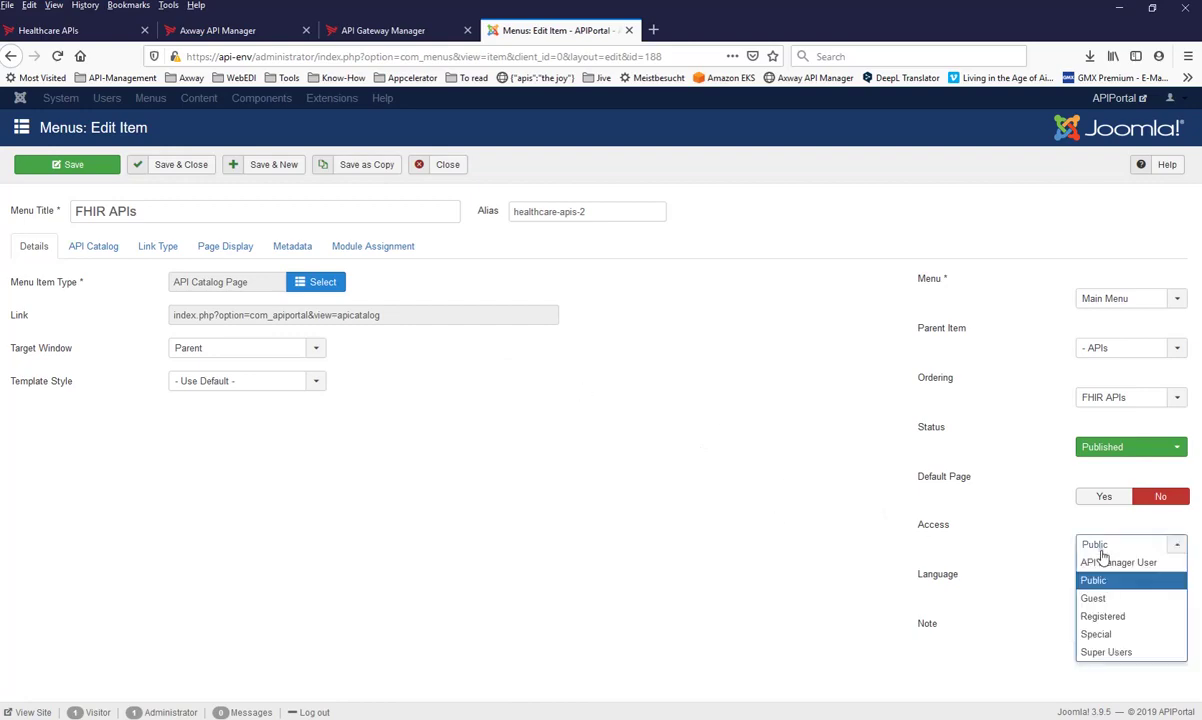
click(1110, 652)
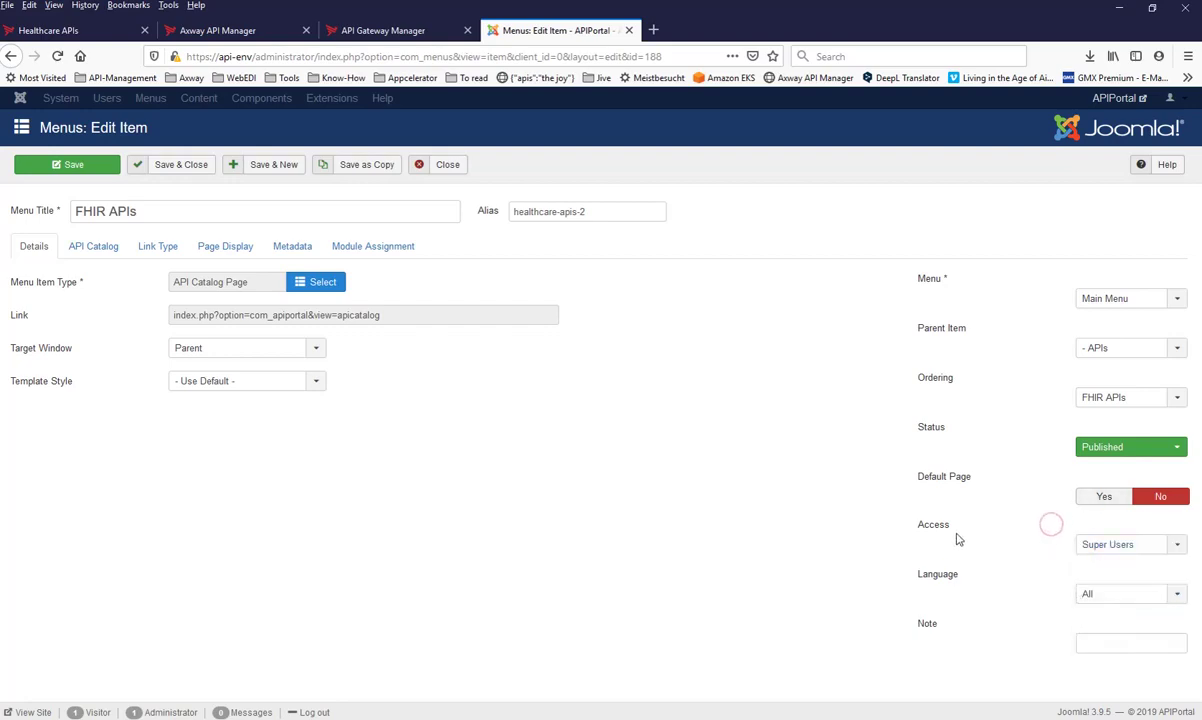
mouse_move(930, 532)
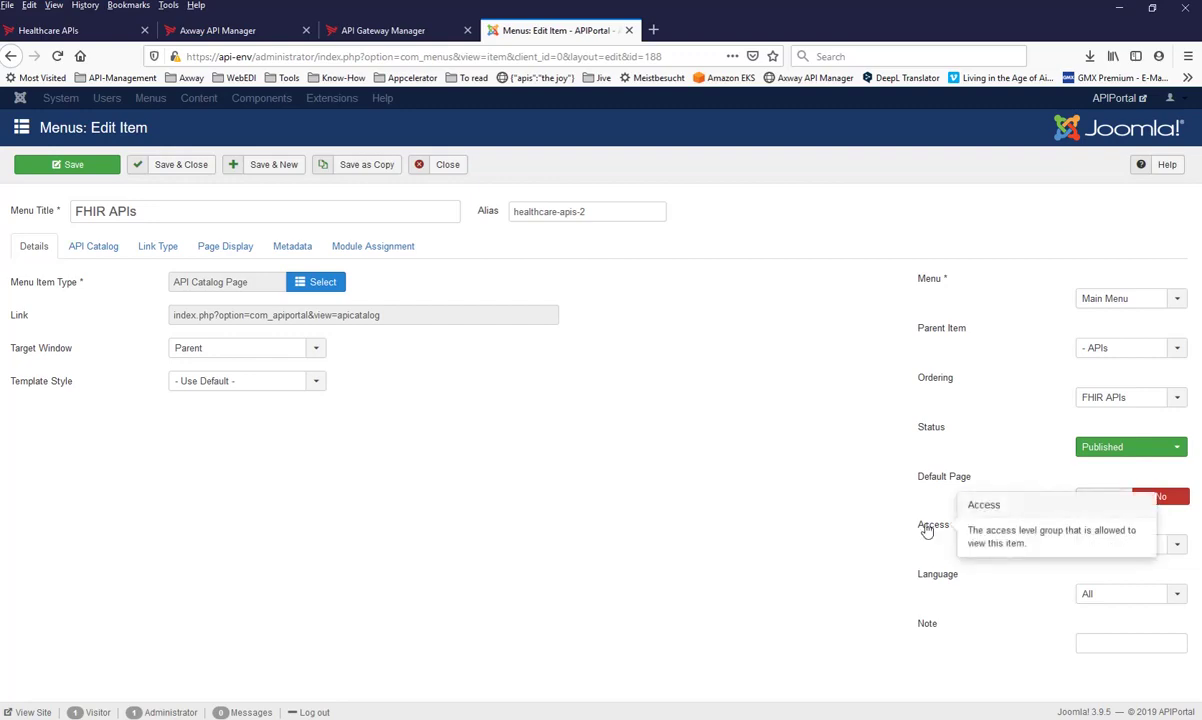
click(68, 165)
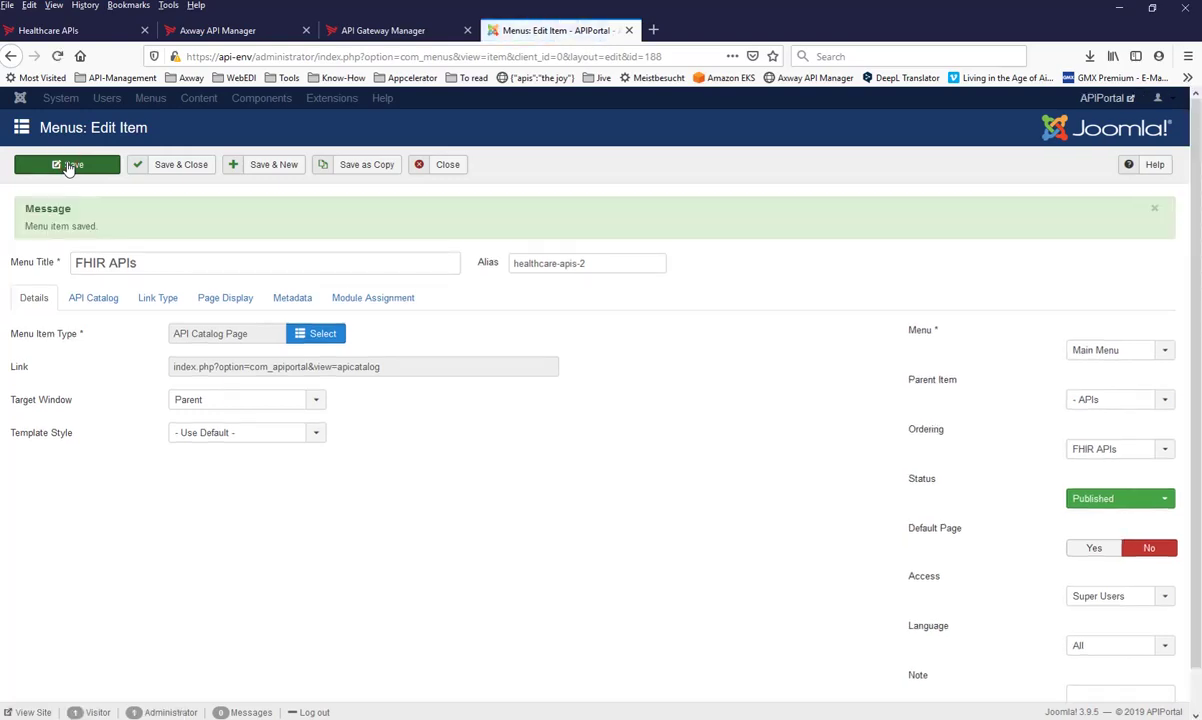
click(85, 32)
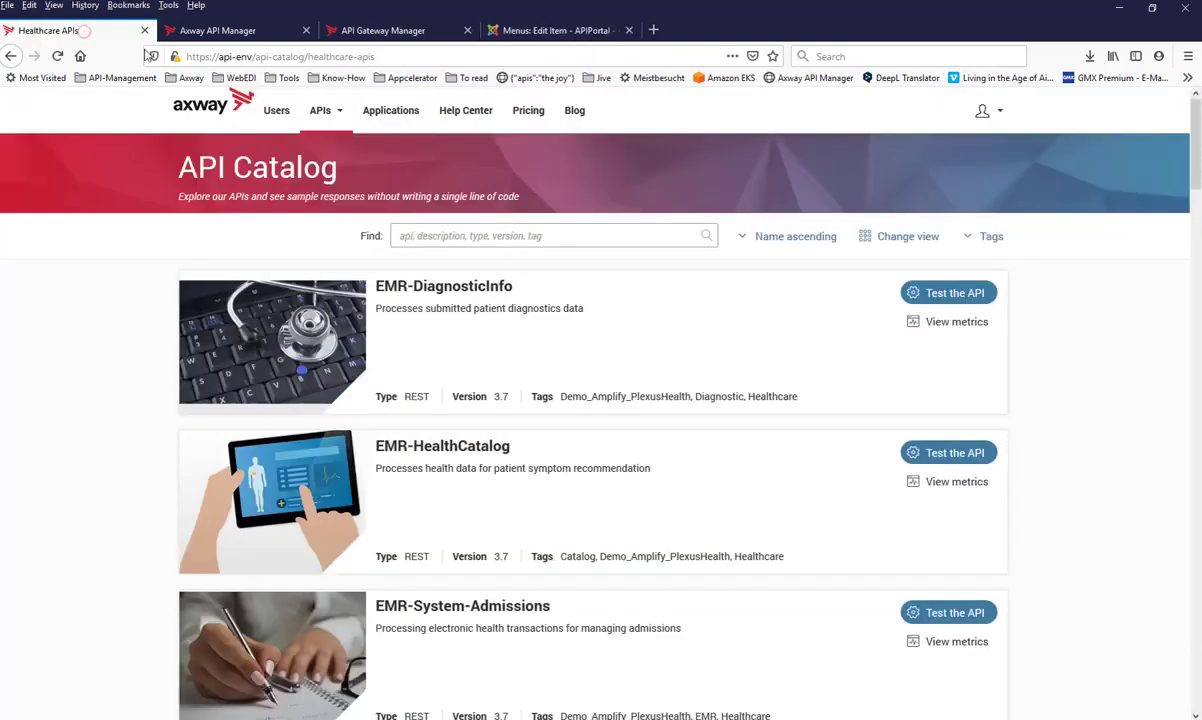
- Sign out, then sign back in with the saved Super Users test login
click(978, 112)
click(997, 176)
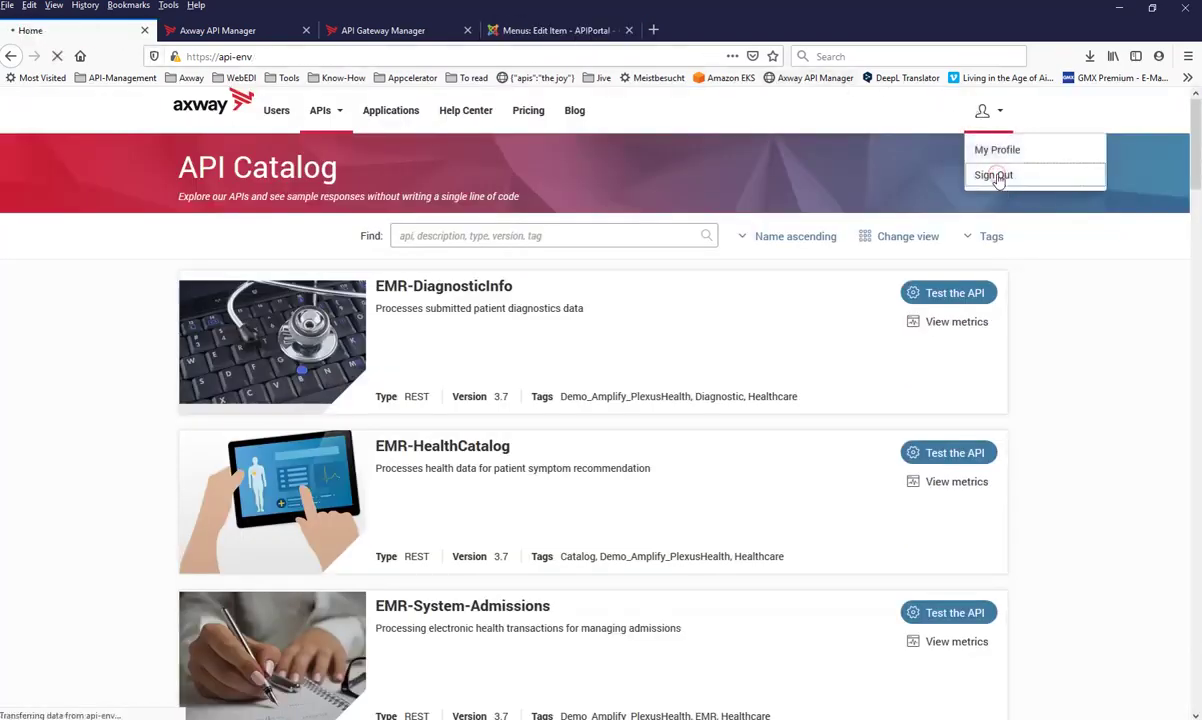
click(285, 112)
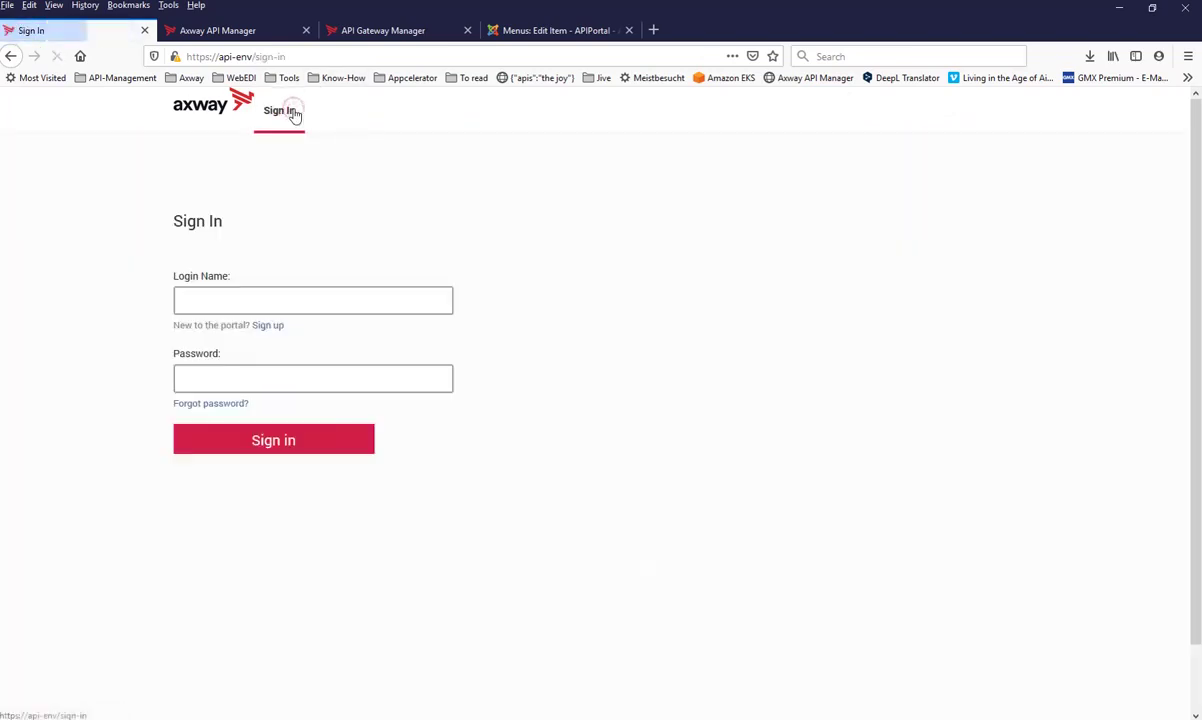
click(227, 299)
text(chris)
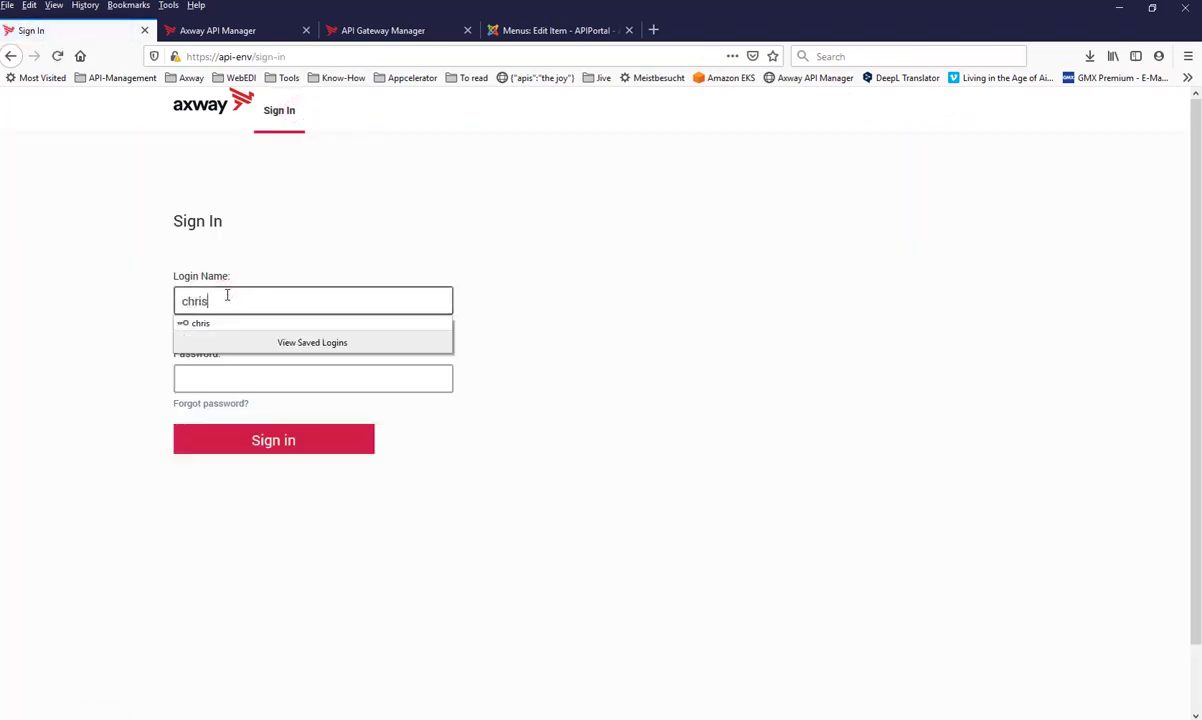
key(Tab)
click(263, 443)
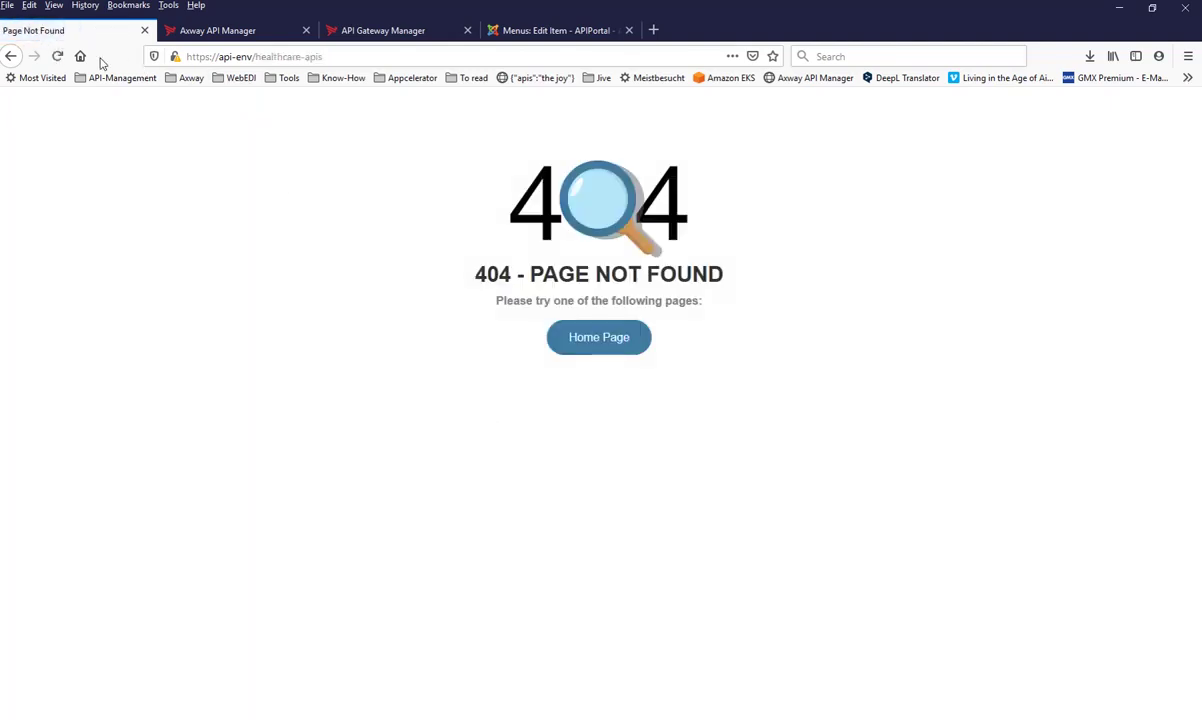
- Return to the portal home page and open the Healthcare APIs catalog under APIs
drag(257, 56, 475, 54)
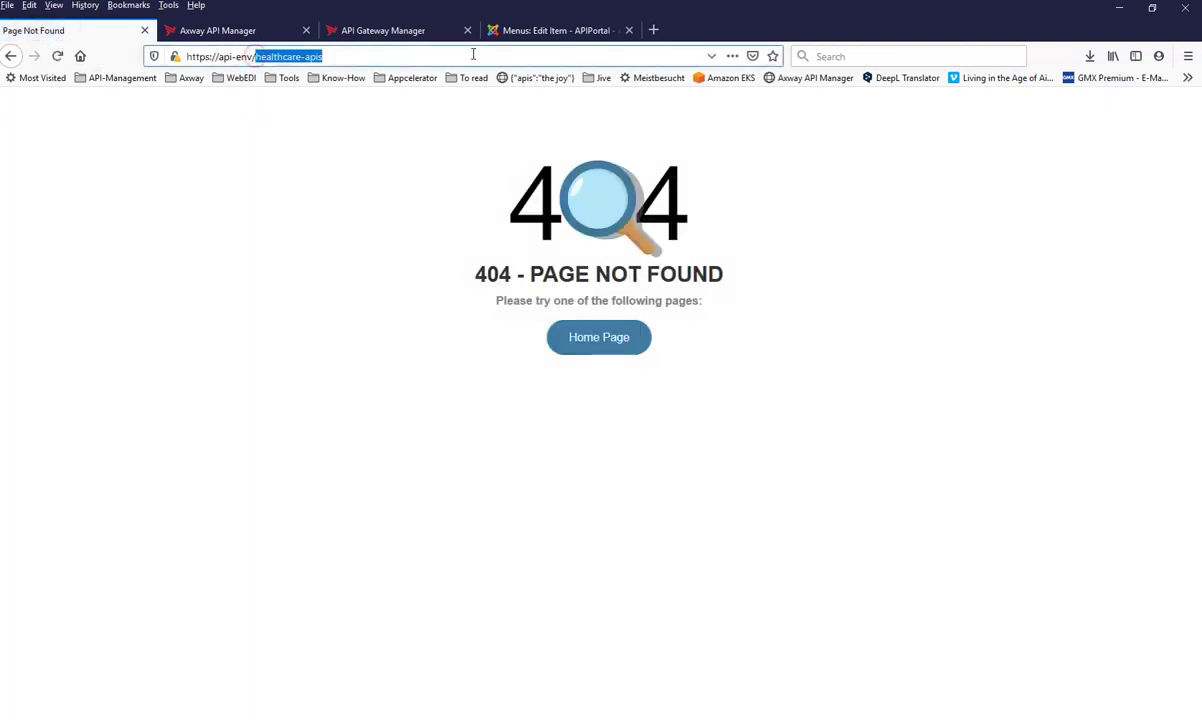
key(BackSpace)
key(Return)
mouse_move(325, 110)
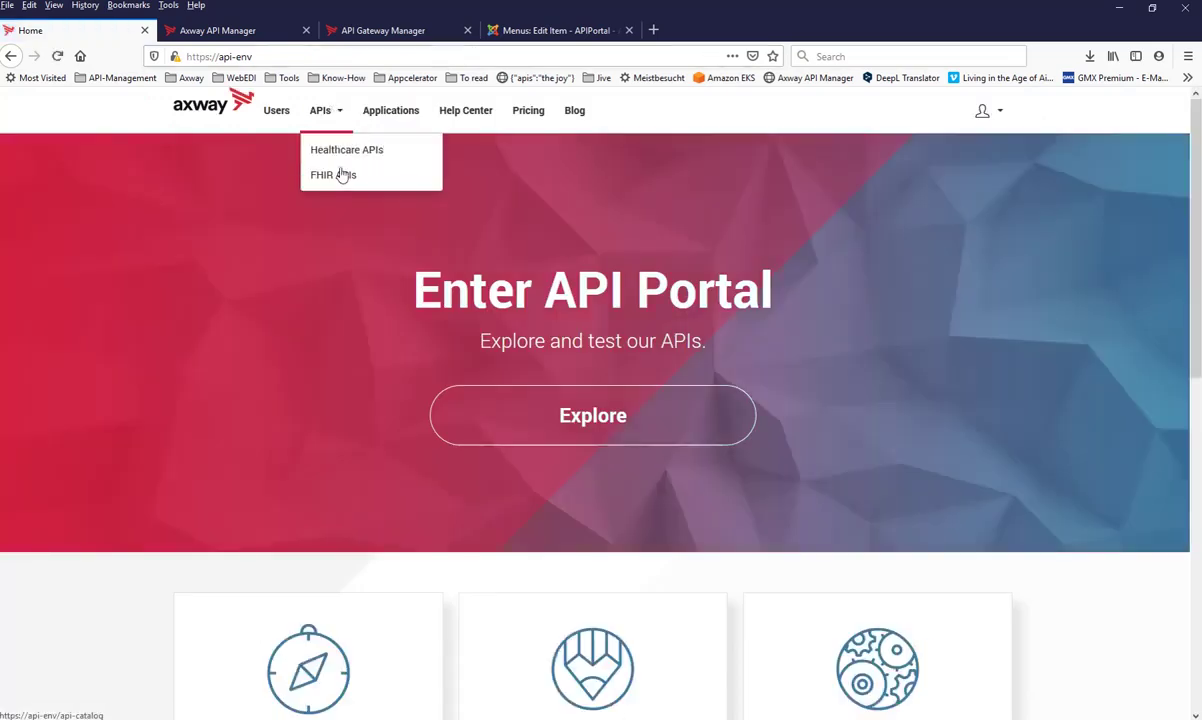
click(343, 150)
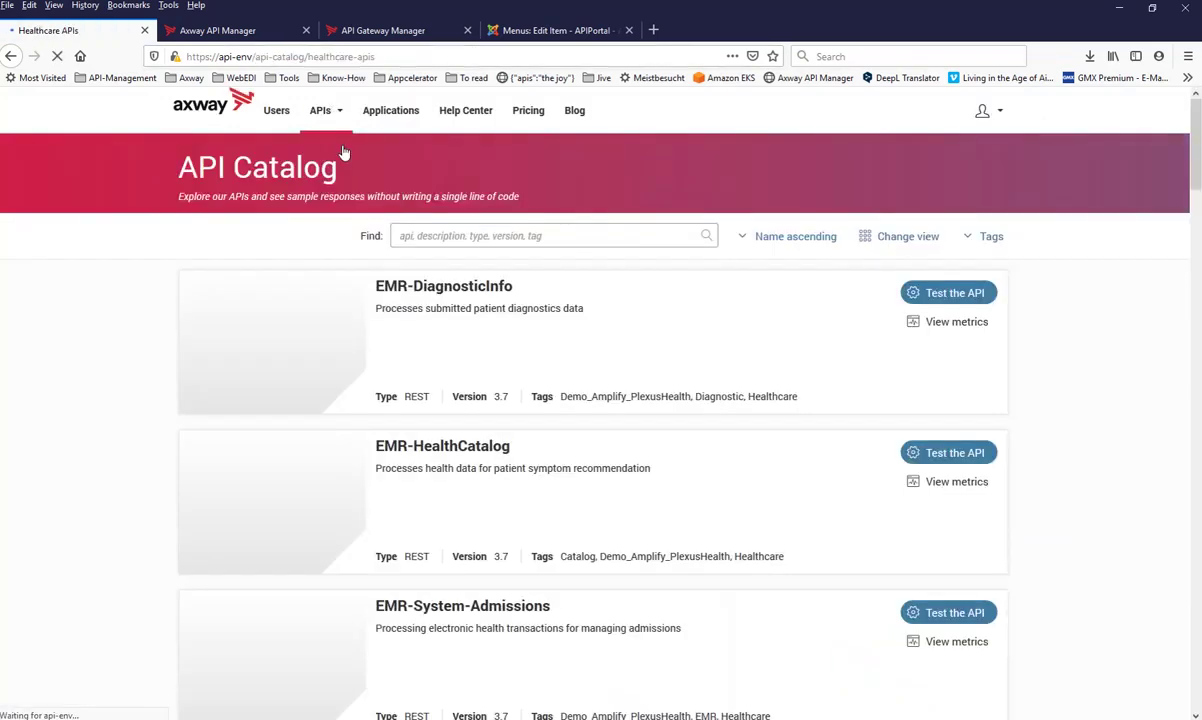
- Sign out and sign in using the saved partner test login
mouse_move(986, 112)
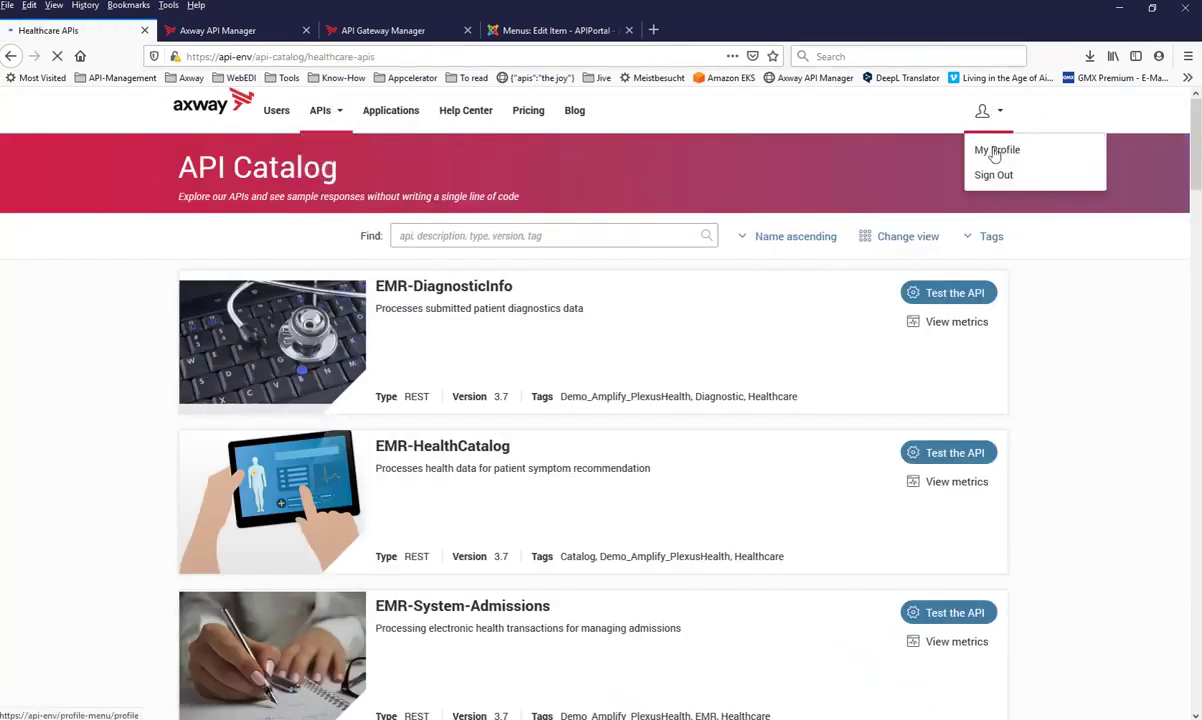
click(1001, 177)
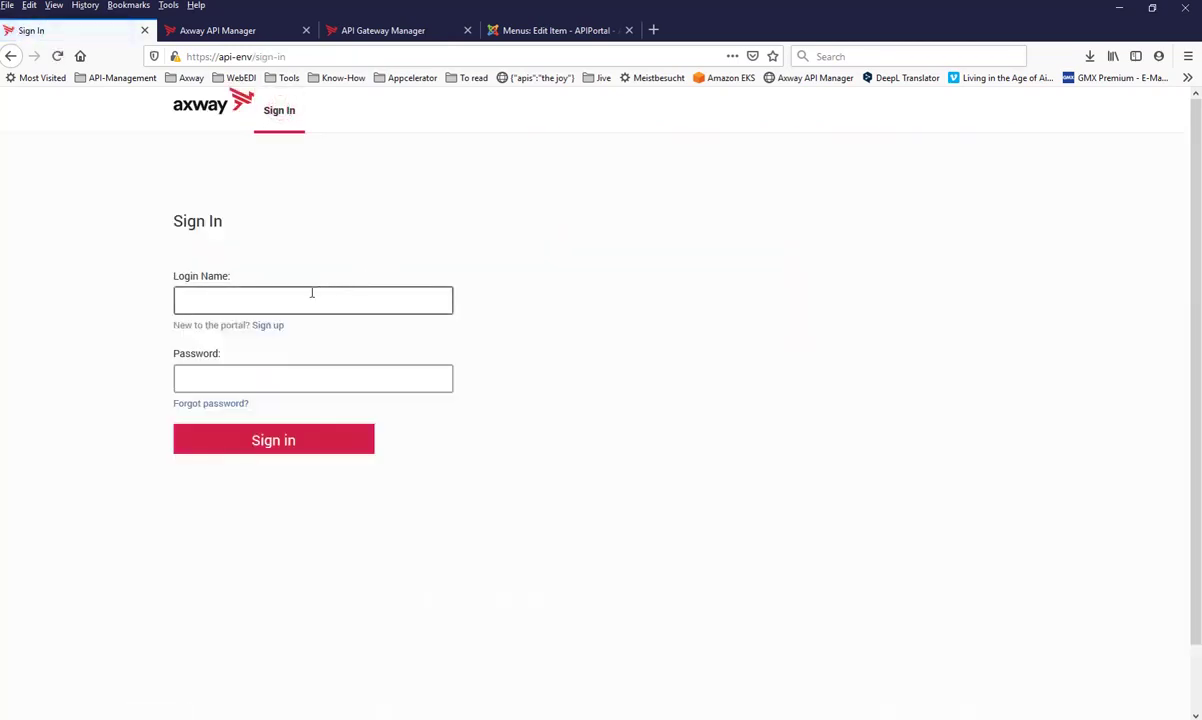
click(311, 292)
text(partn)
key(Down)
key(Return)
key(Return)
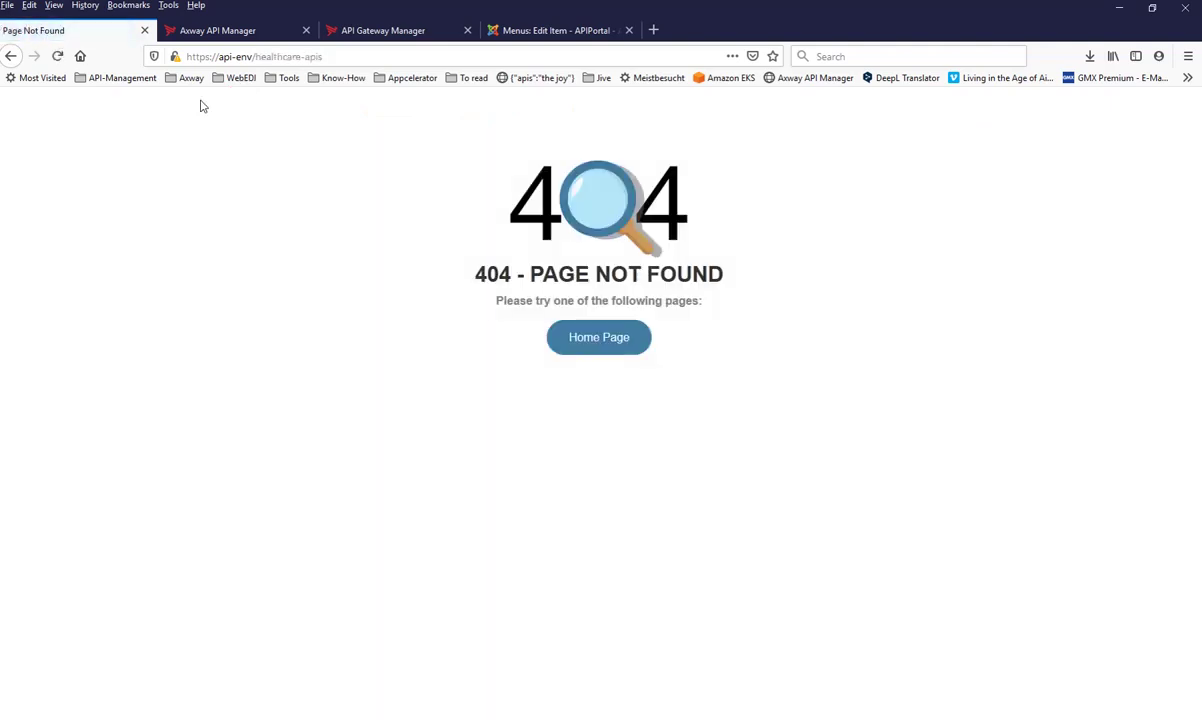
- Strip the page path from the address to load the portal home page
drag(257, 56, 465, 56)
key(BackSpace)
key(Return)
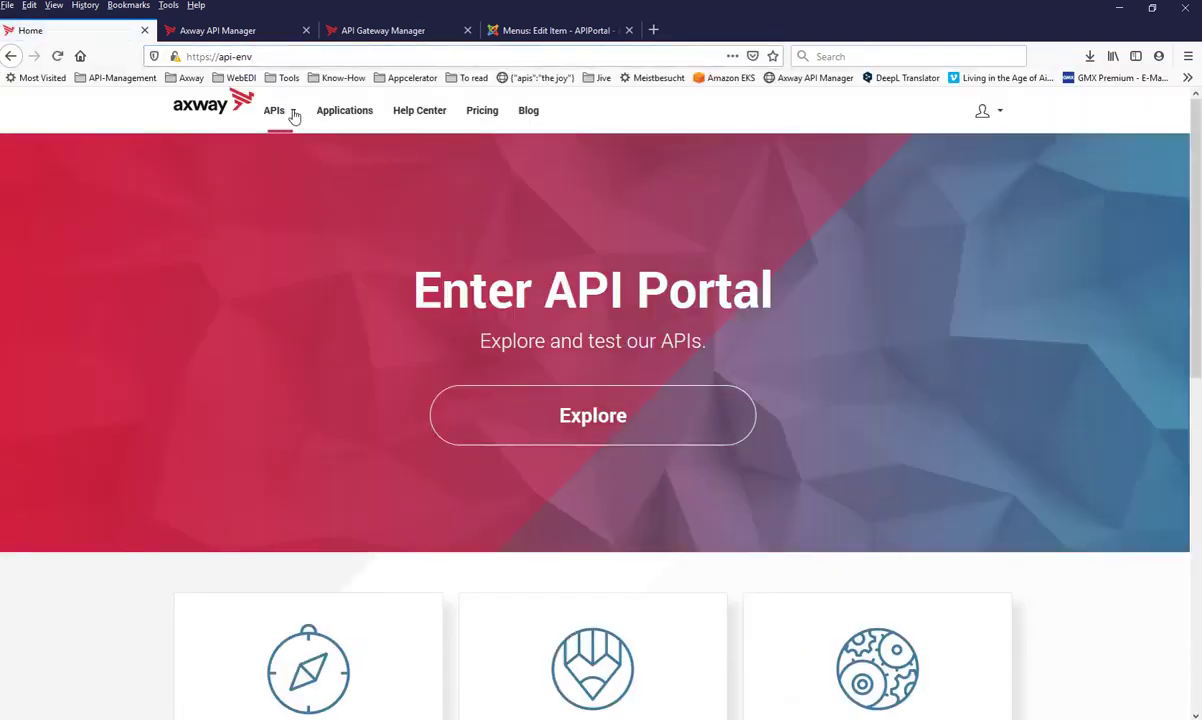
mouse_move(290, 130)
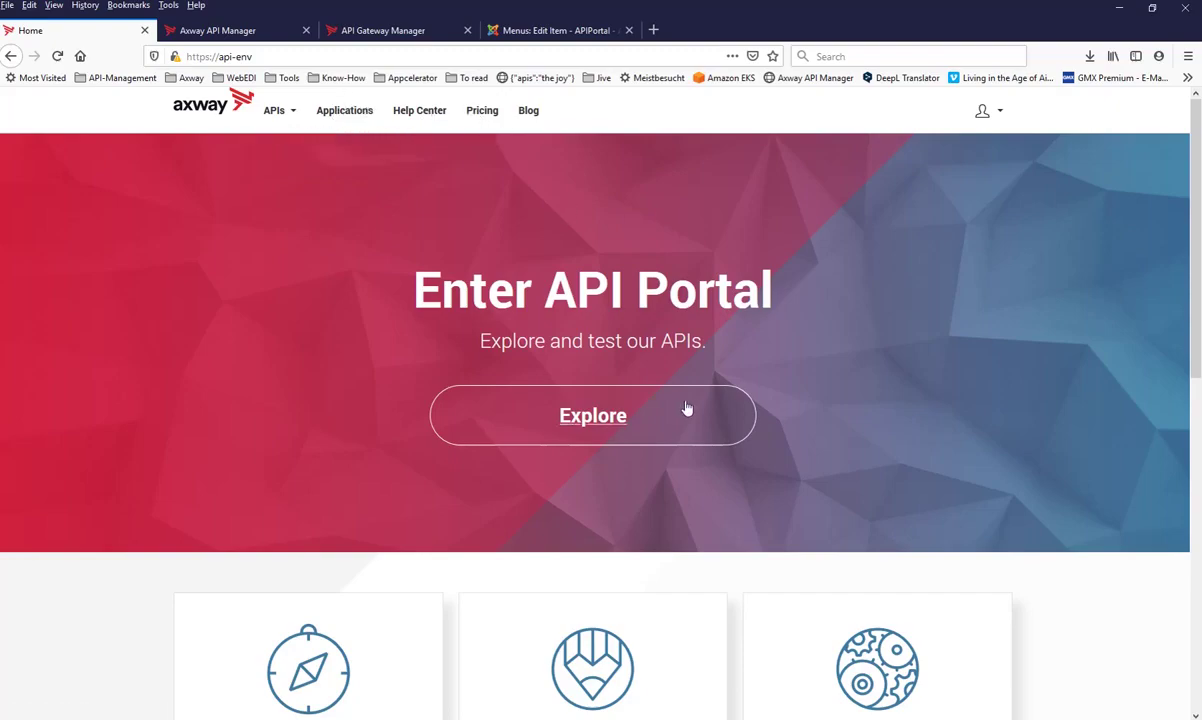
scroll(687, 408, down, 3)
scroll(590, 365, up, 3)
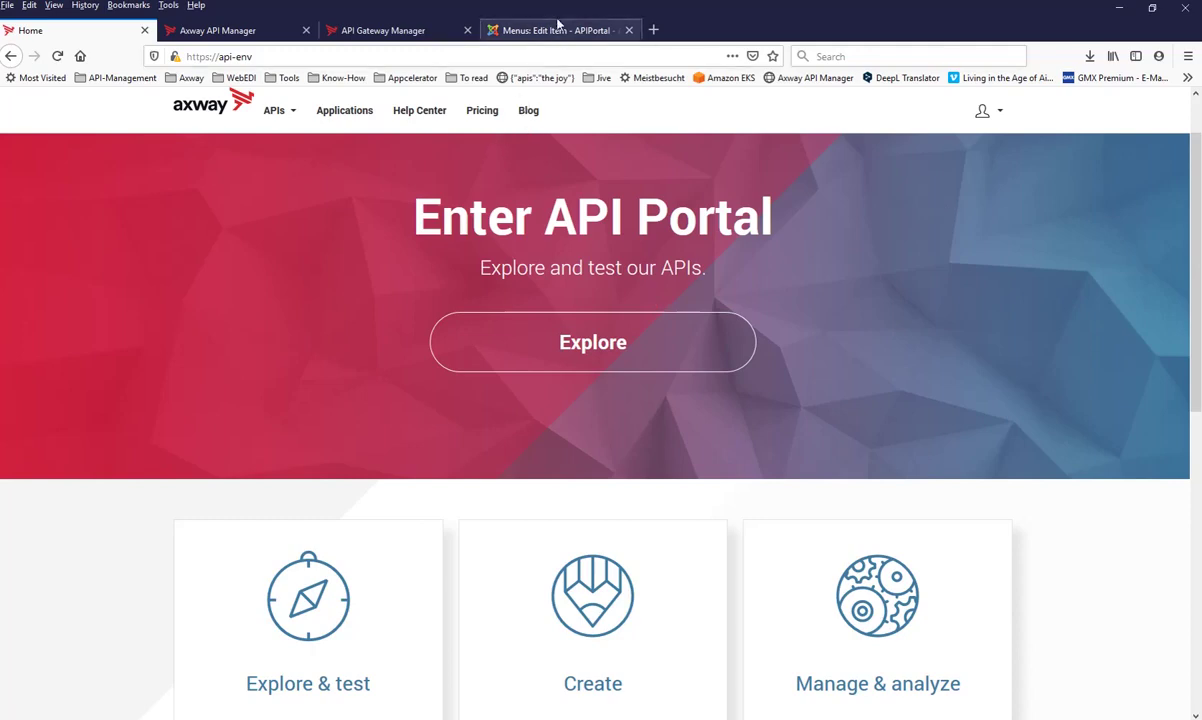
click(527, 30)
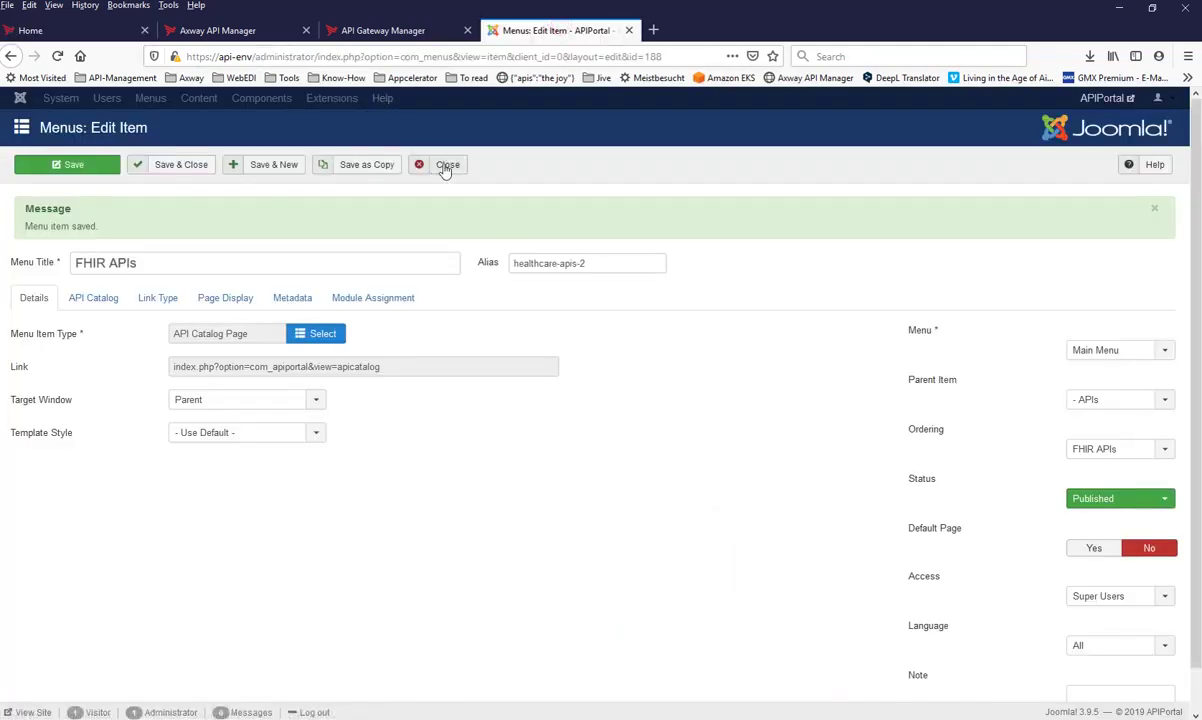
click(84, 32)
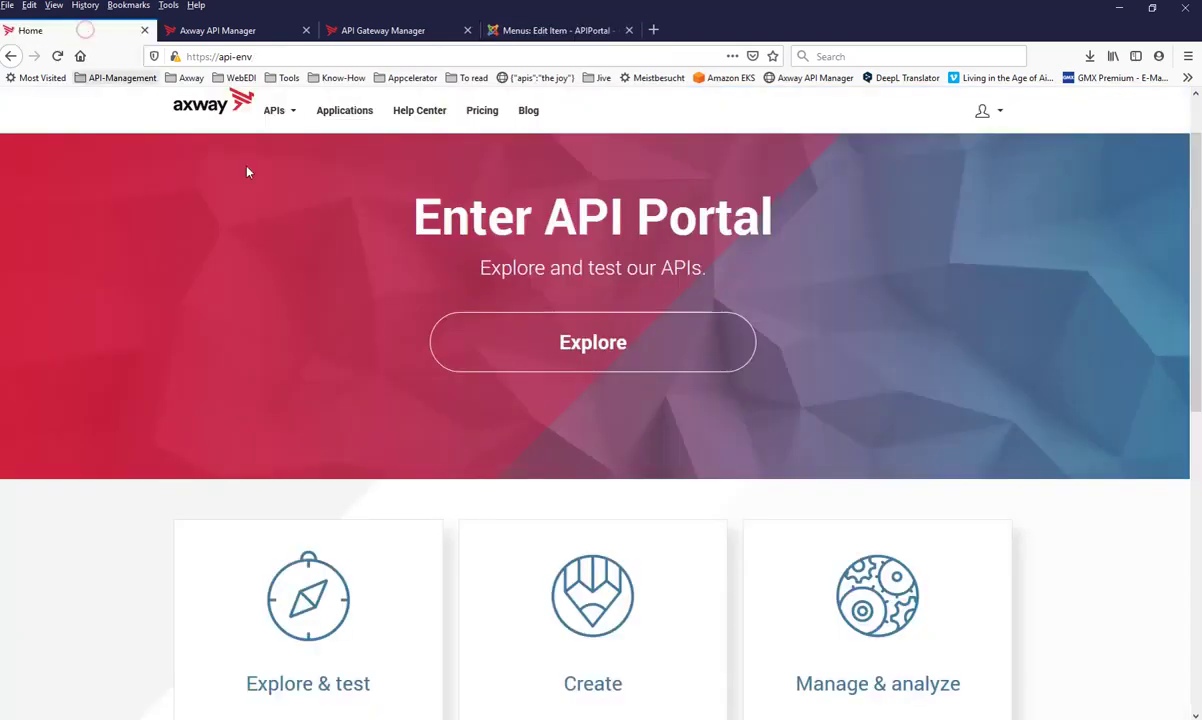